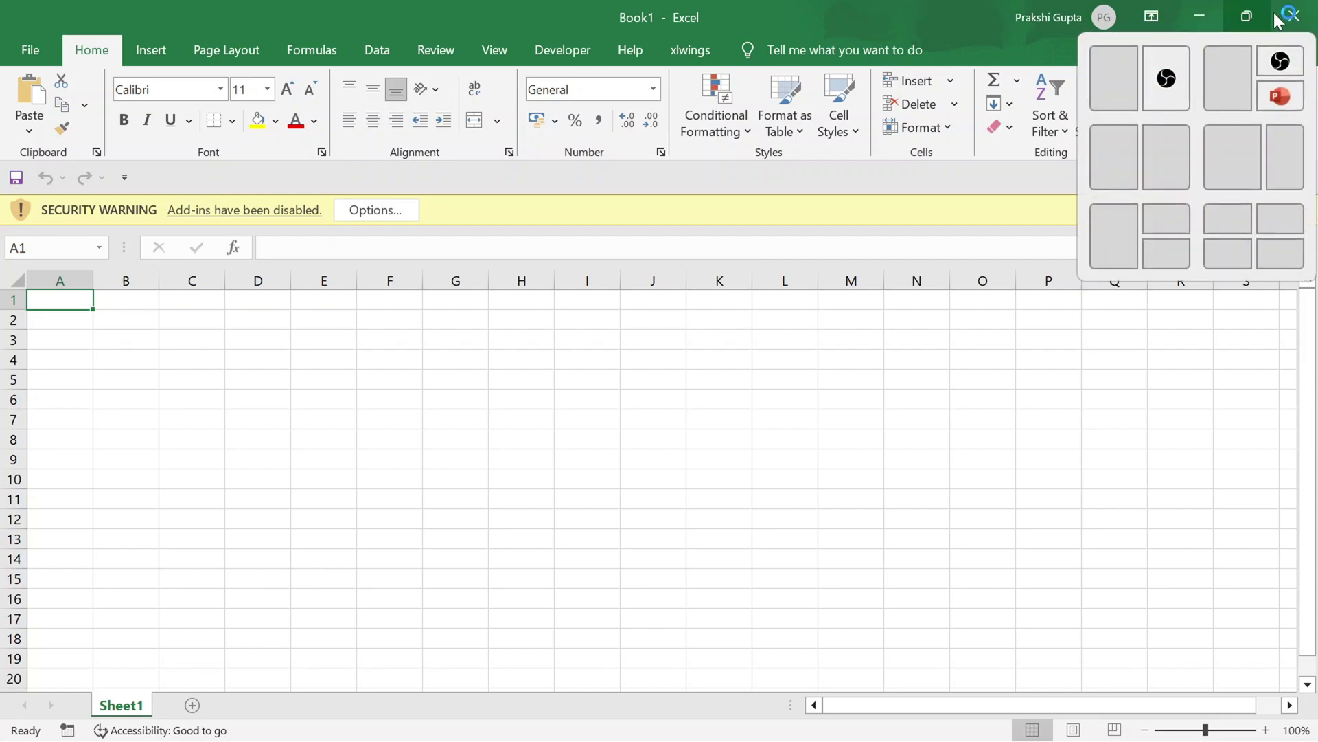
Step: Minimize the Book1 workbook window to show the desktop, and restore it
click(1211, 15)
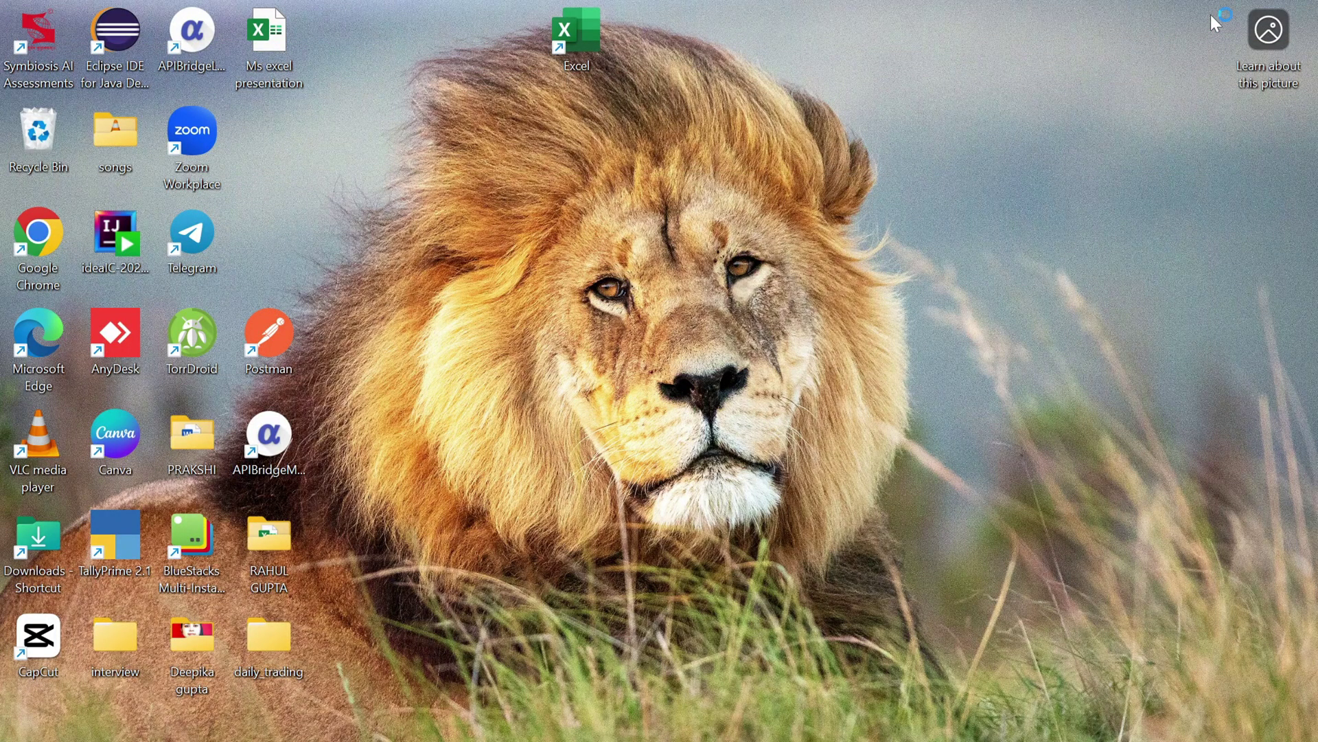
mouse_move(895, 732)
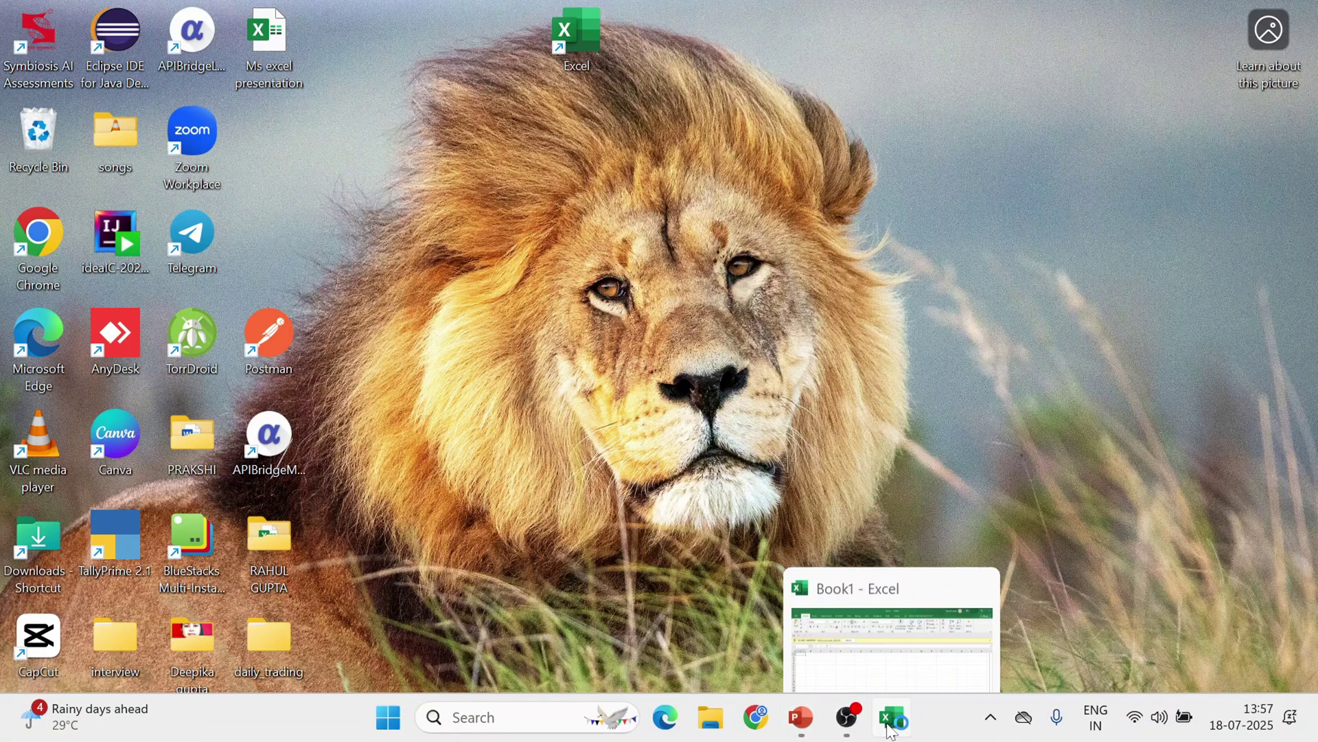
click(895, 732)
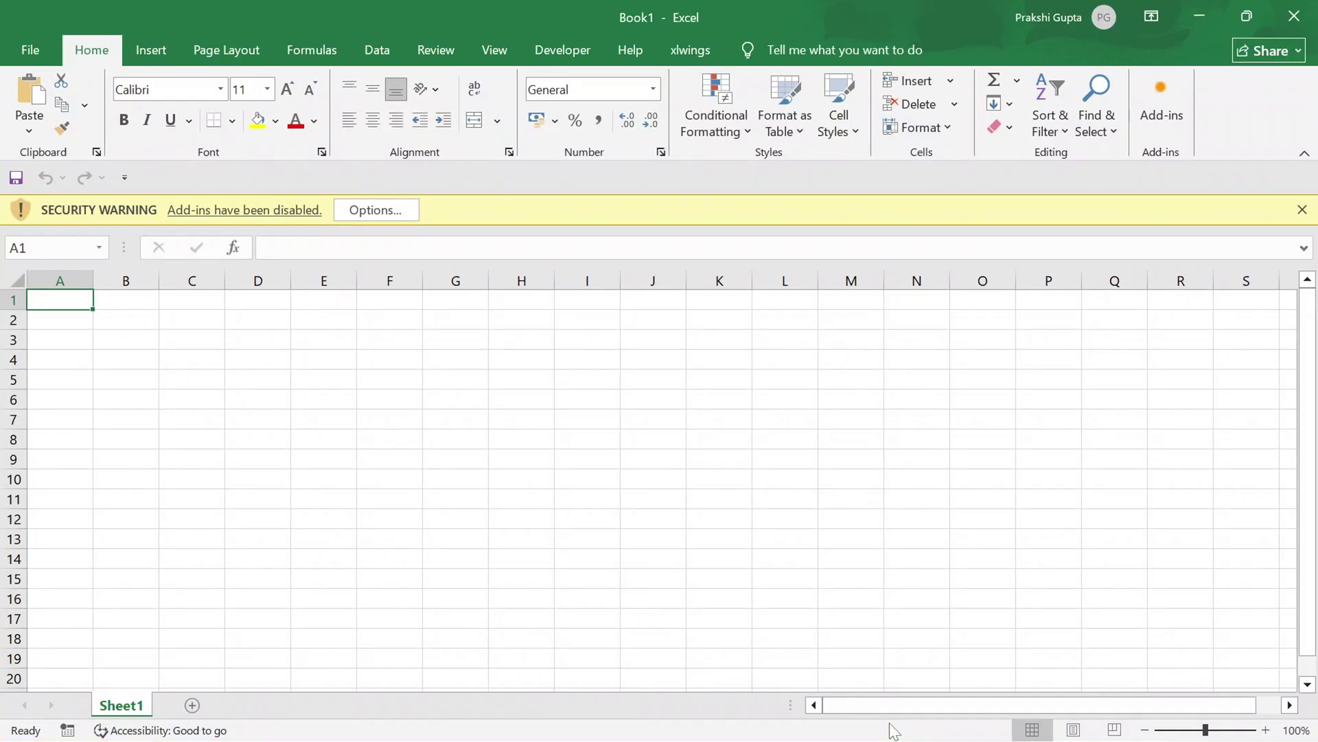
mouse_move(1257, 13)
click(167, 44)
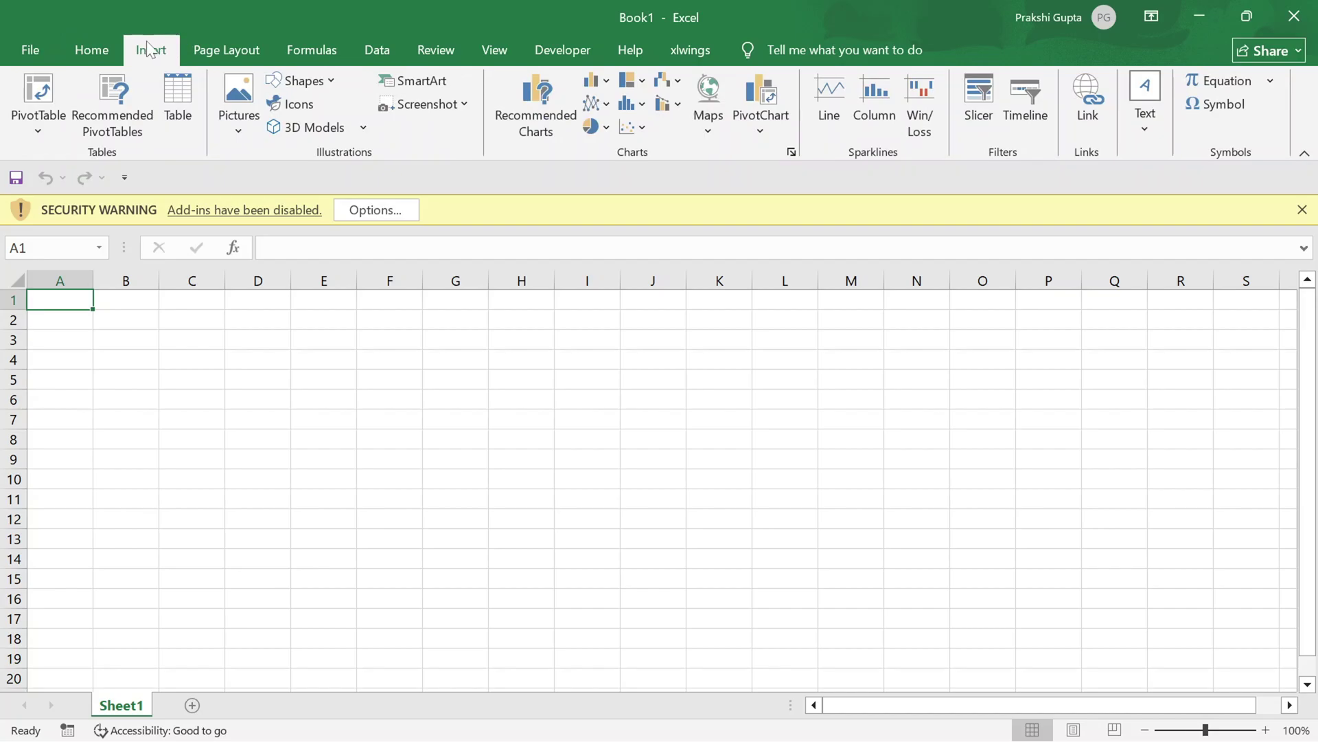
click(97, 45)
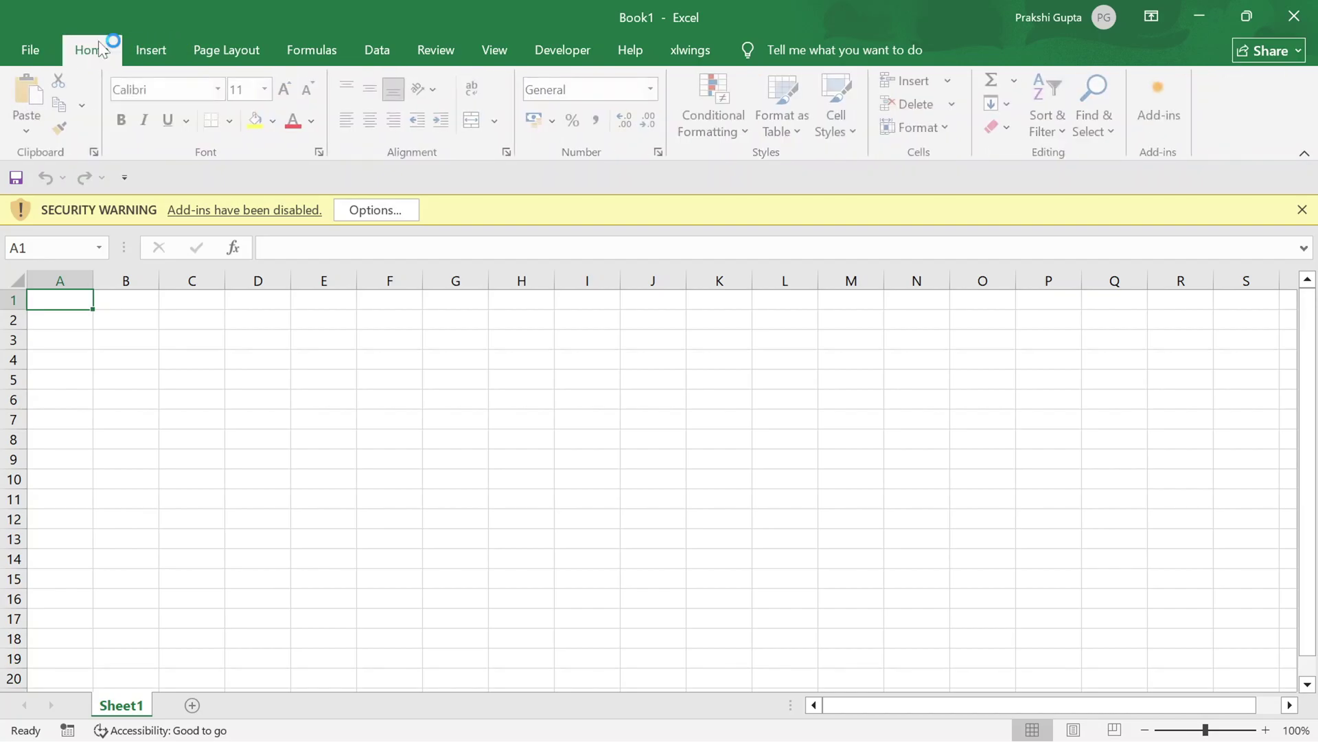
click(140, 52)
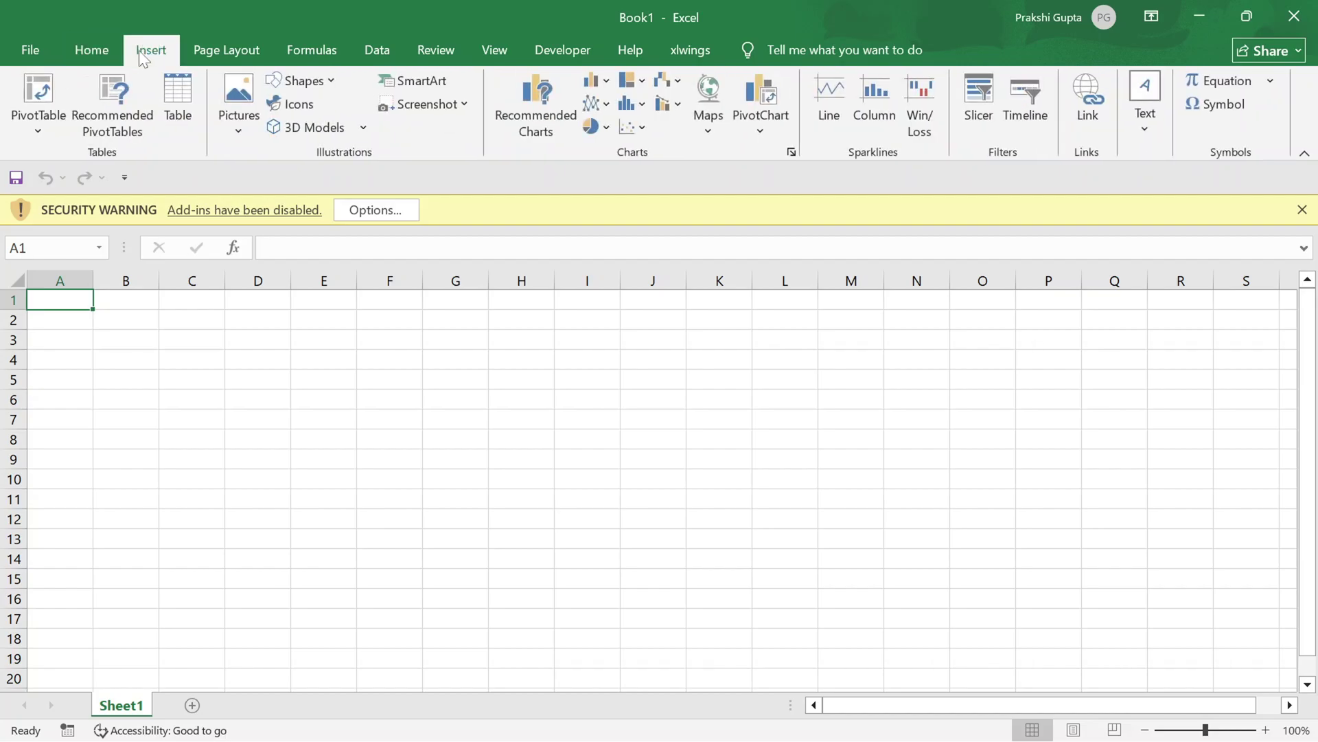
click(217, 47)
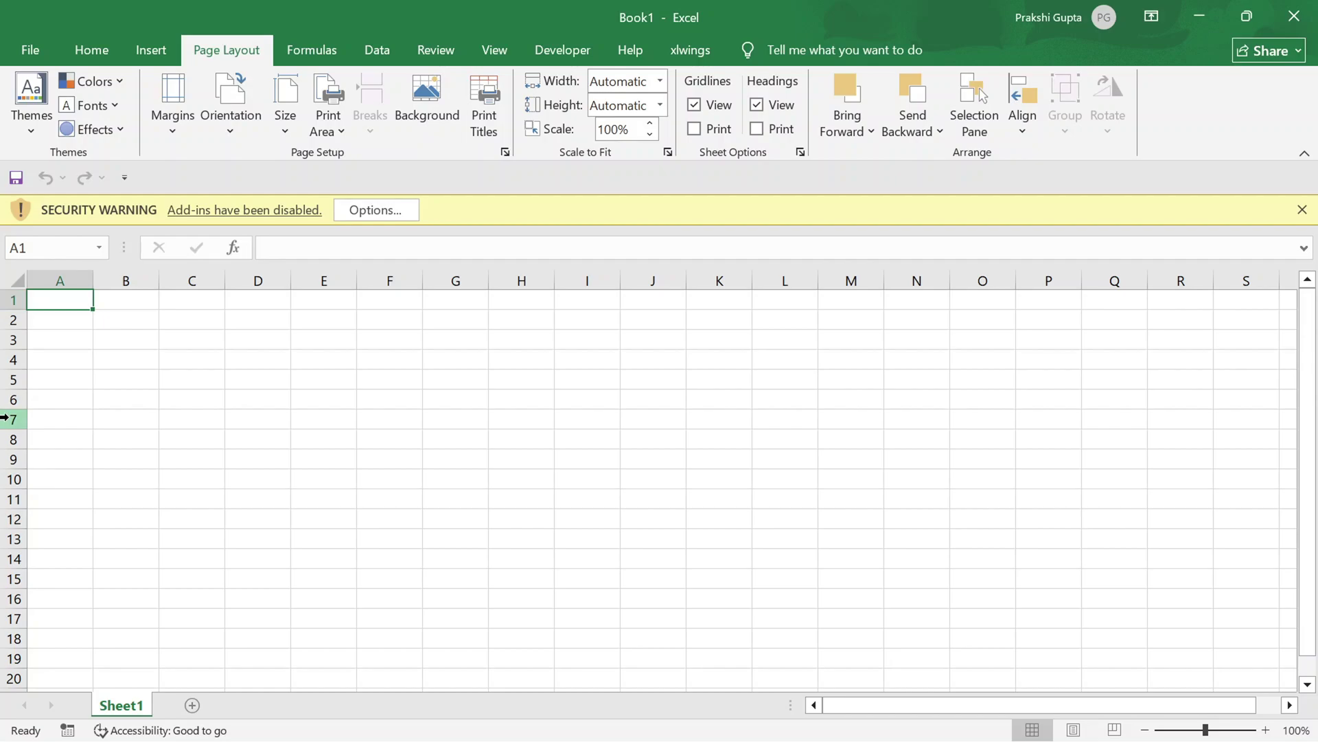
Step: Select the whole of column A, the whole of row 1, and finally the single cell A1
click(70, 276)
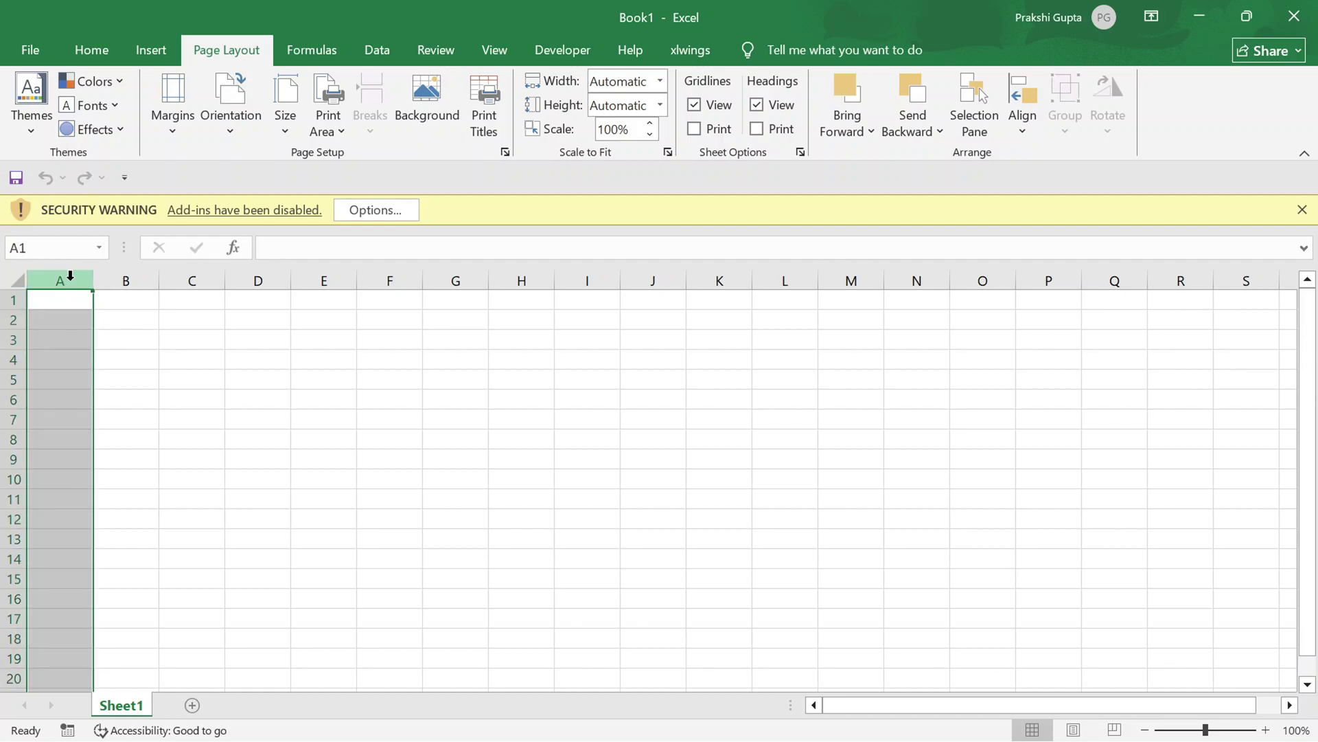
click(6, 300)
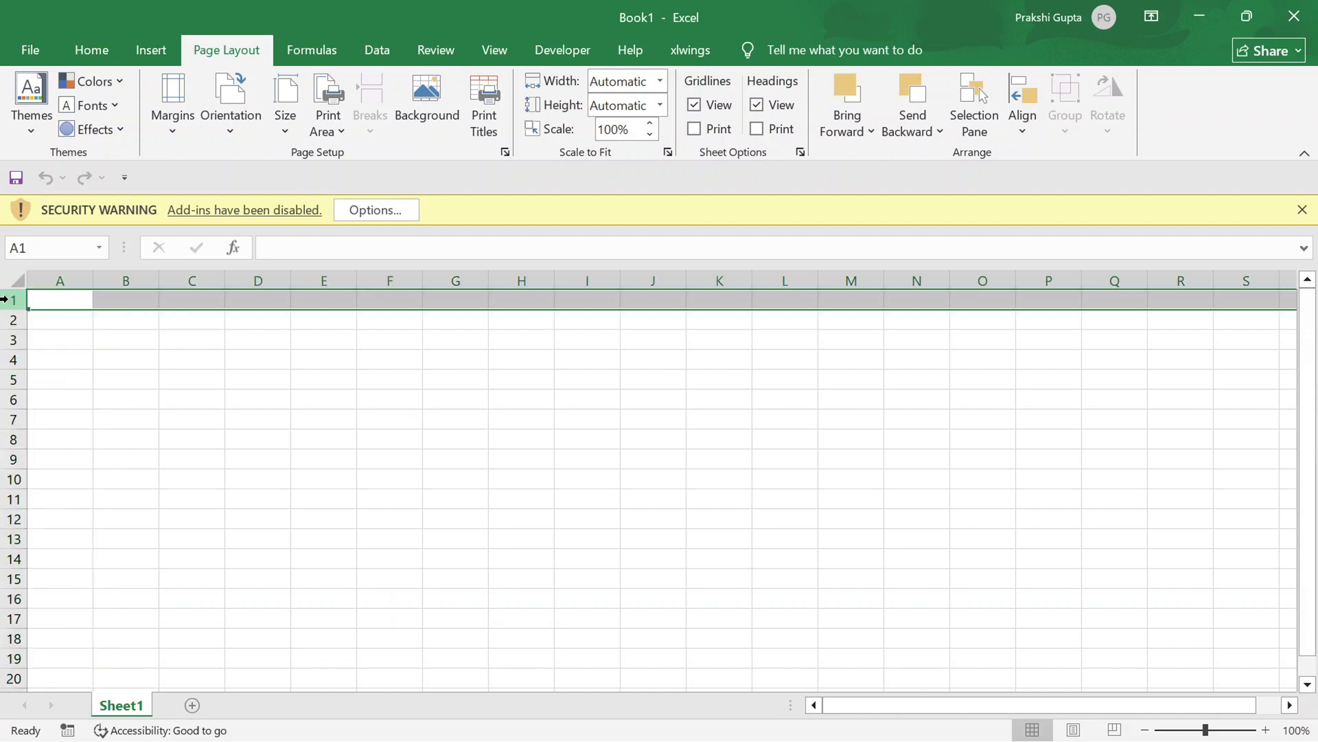
click(65, 297)
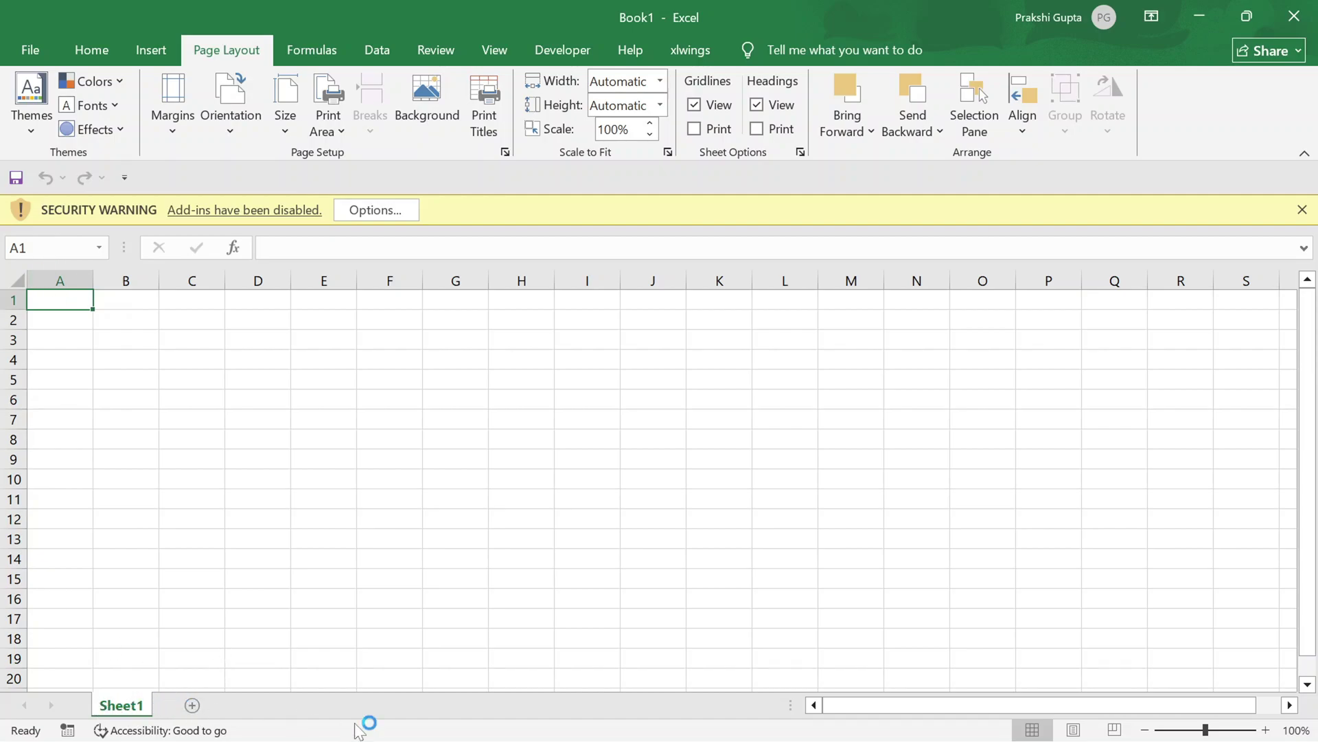
Step: Add three new worksheets after Sheet1 and delete the last one added
click(198, 706)
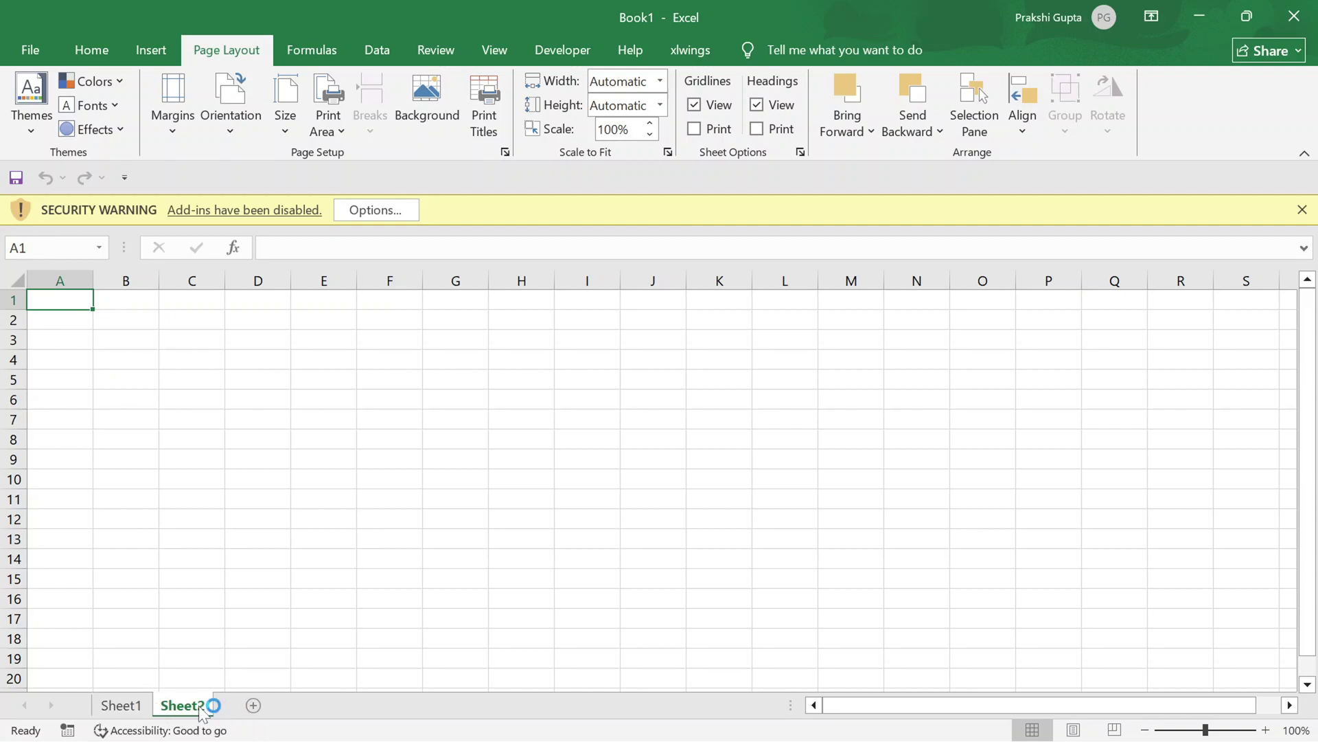
click(260, 706)
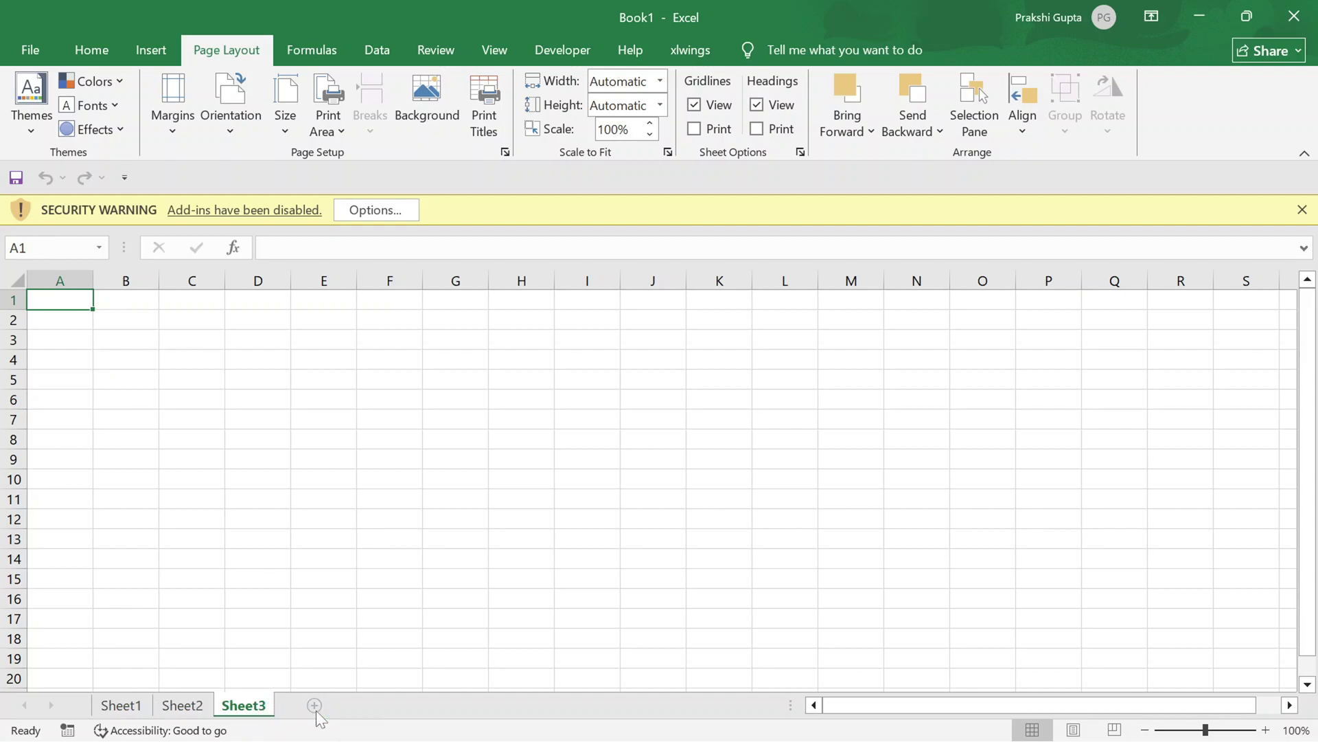
click(315, 707)
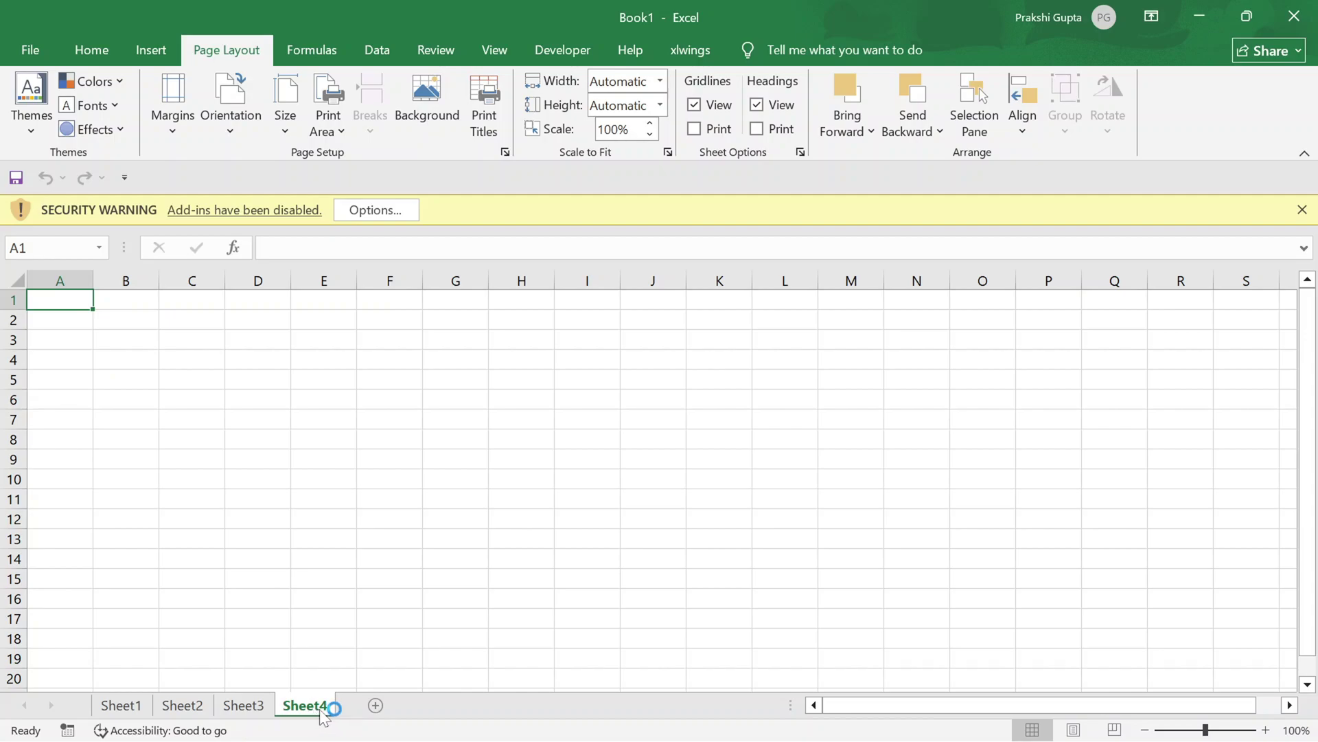
right_click(320, 707)
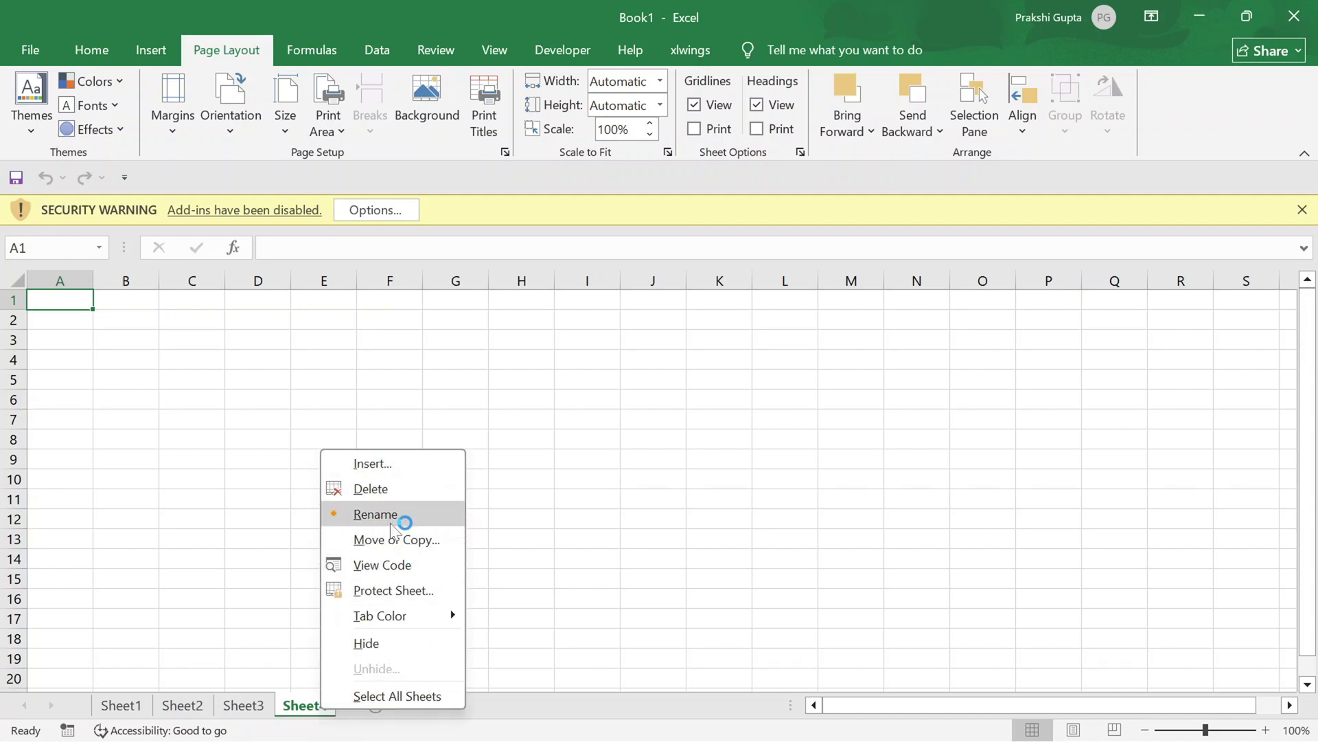
click(371, 488)
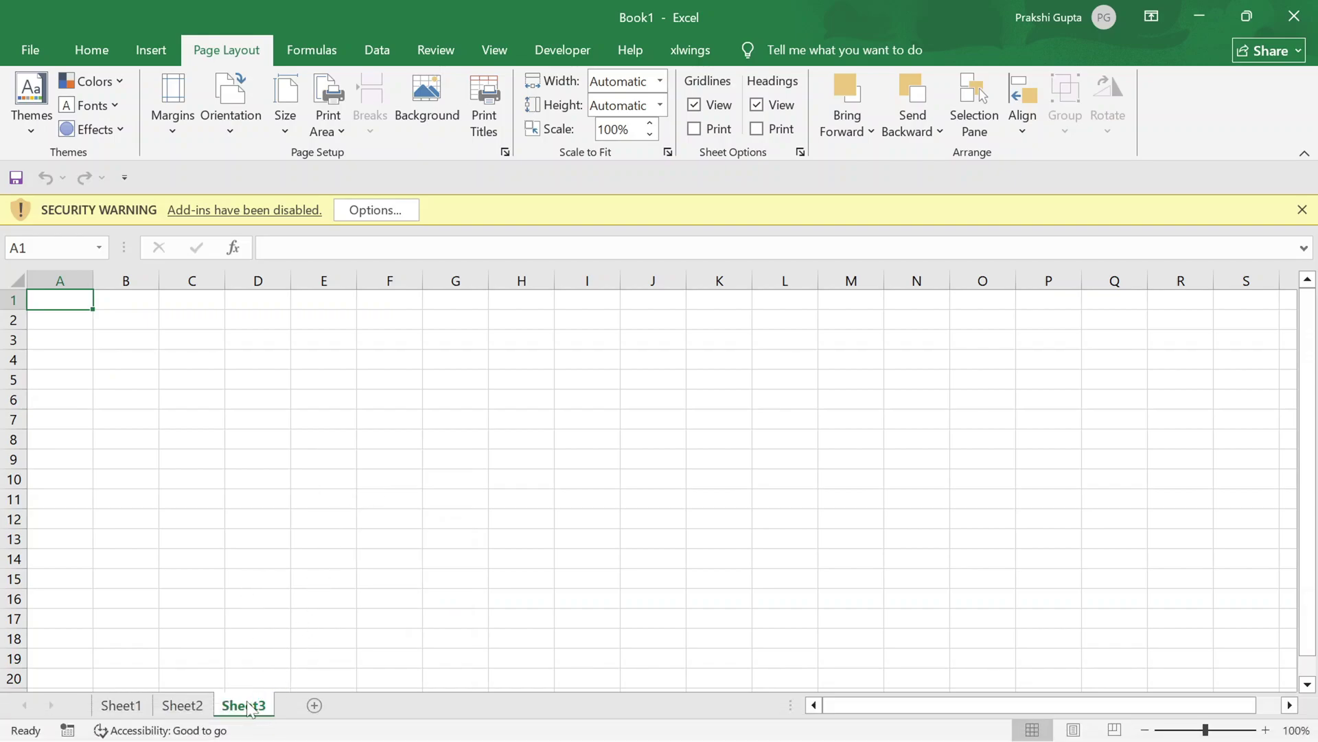
Step: Rename the Sheet1 worksheet as Book1
click(130, 708)
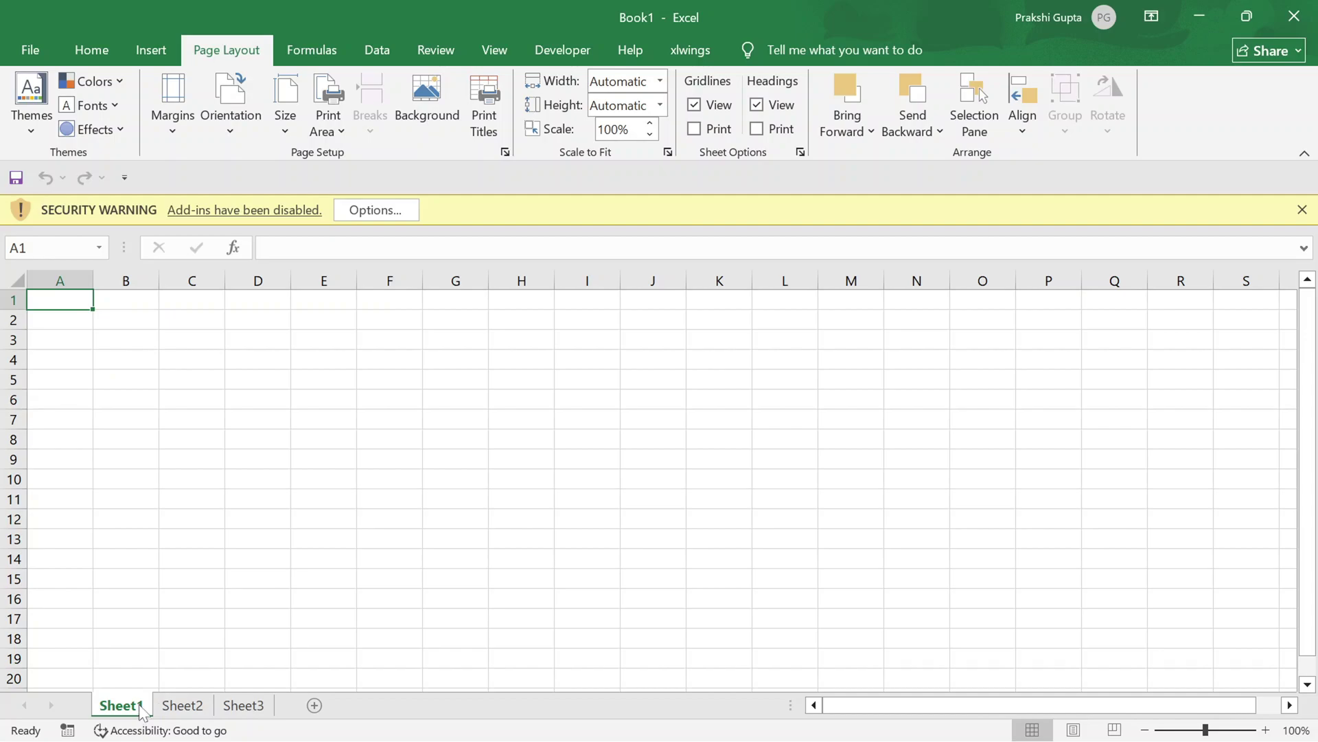
double_click(120, 705)
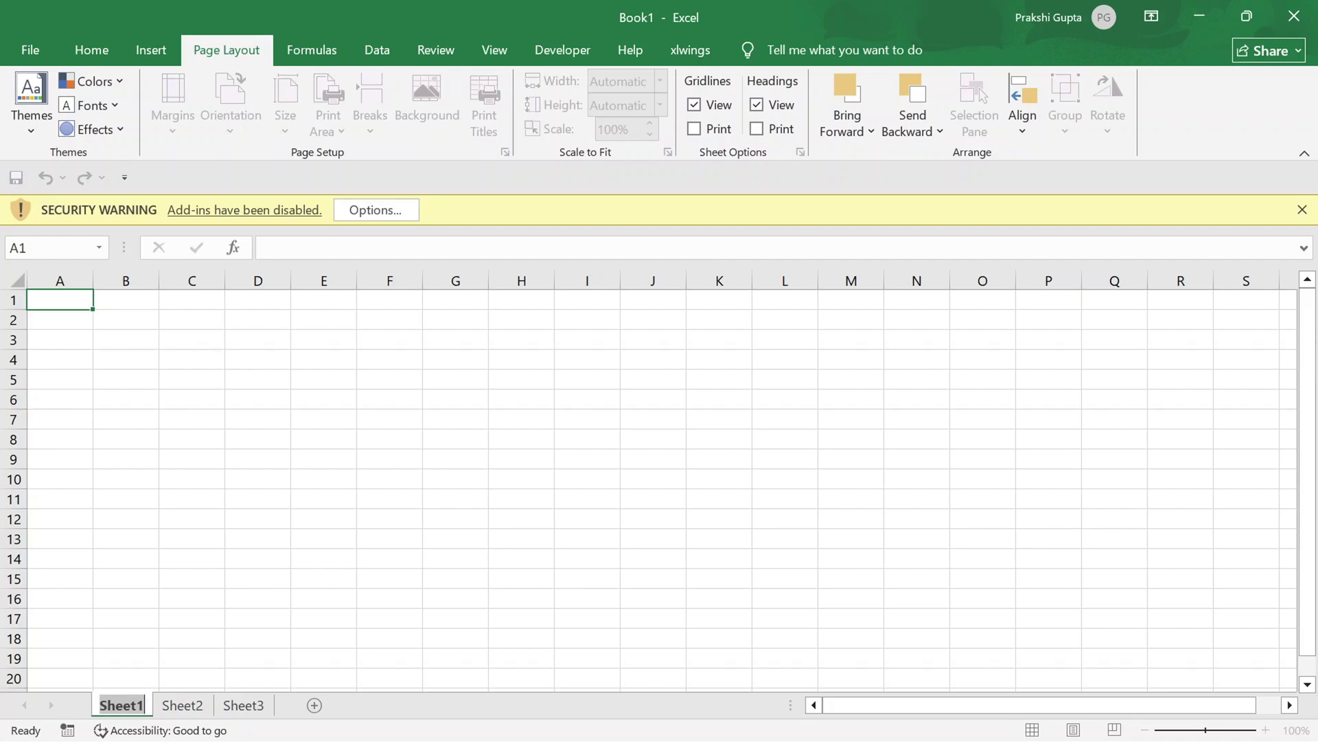
text(Book1)
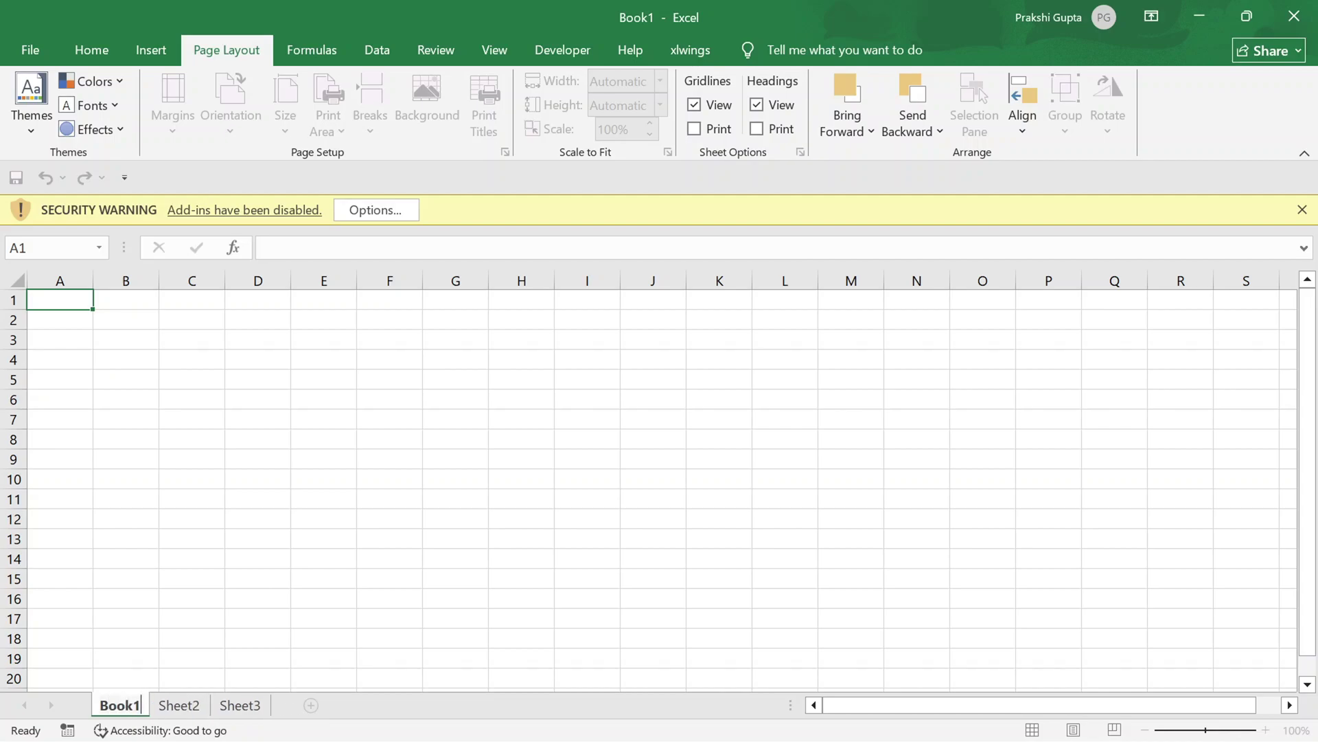
key(Return)
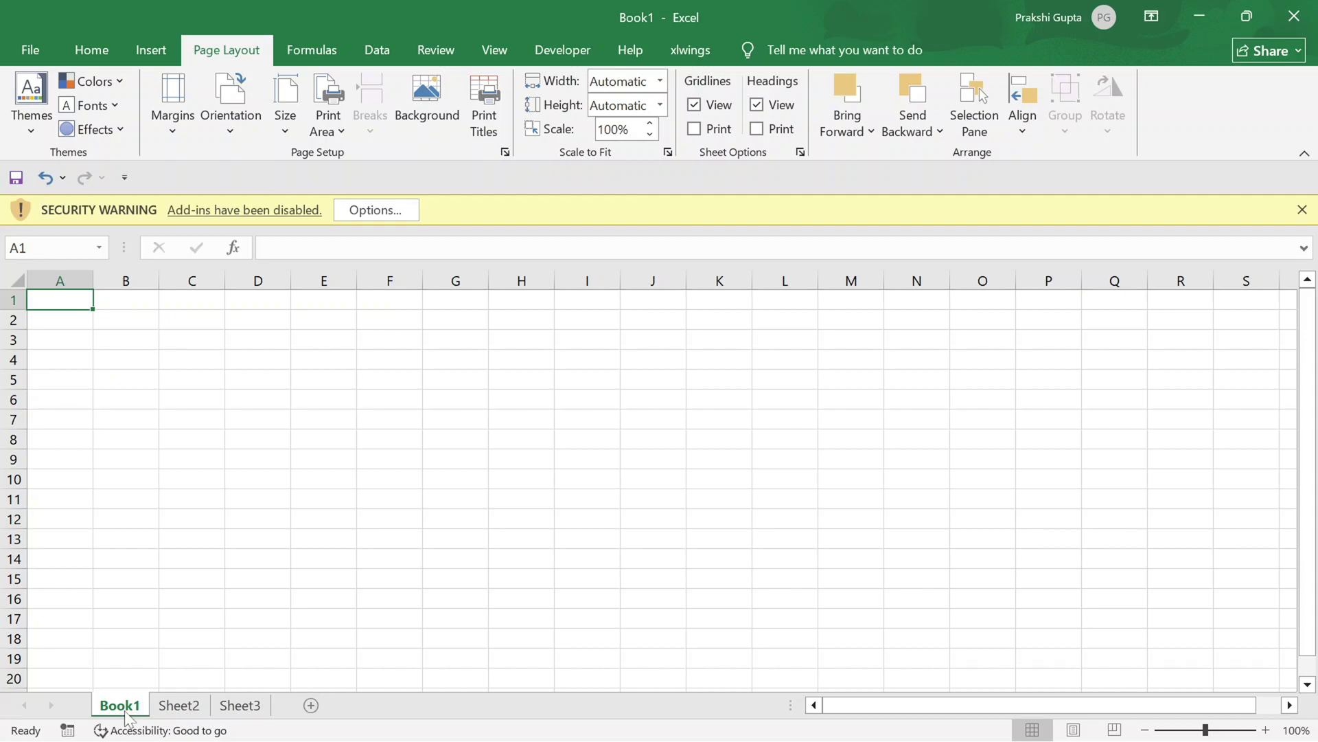
key(super+p)
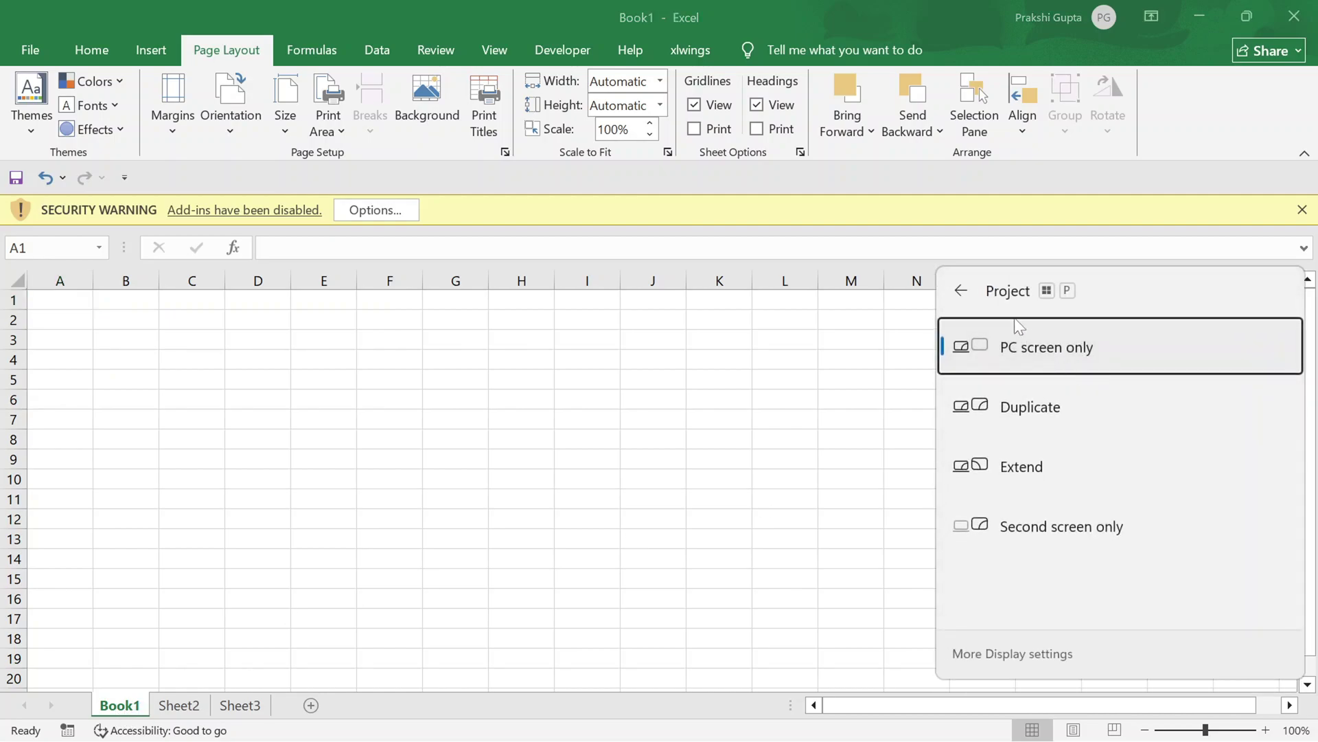
Step: Rename the first worksheet as Worksheet
double_click(118, 706)
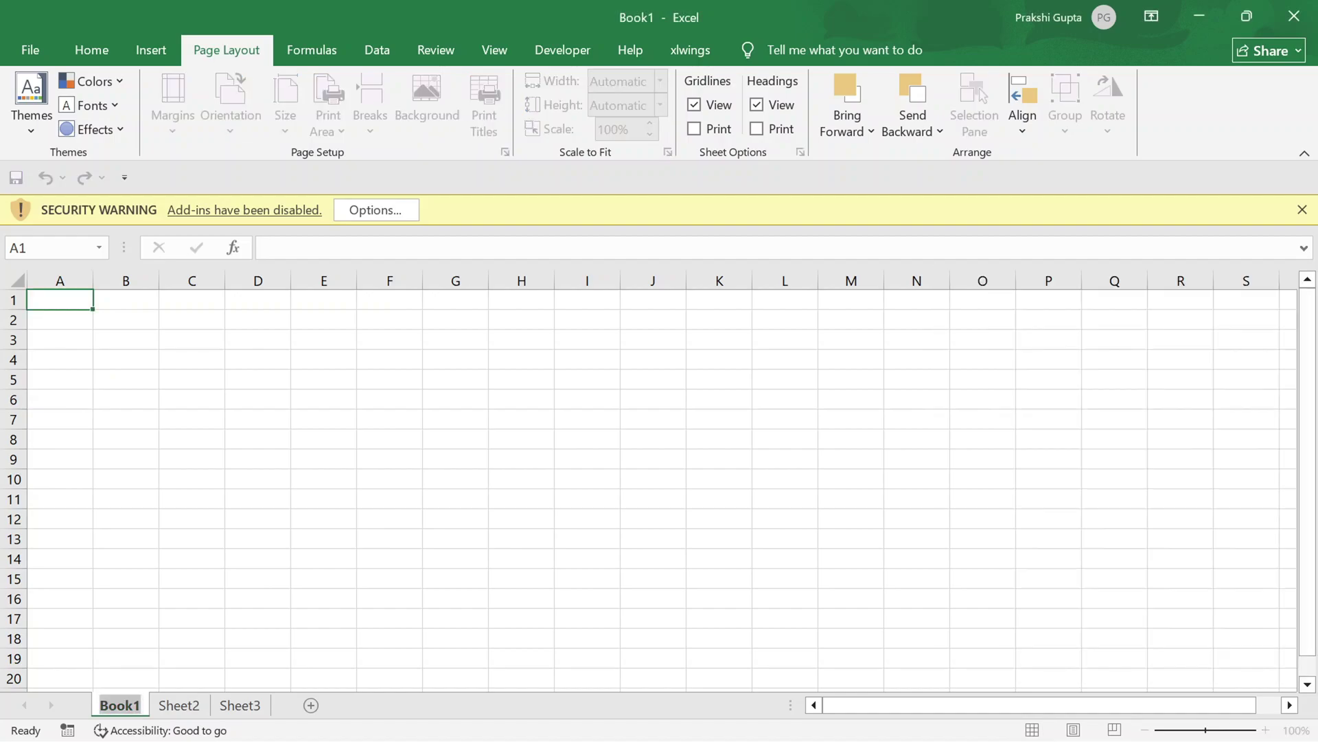
text(W)
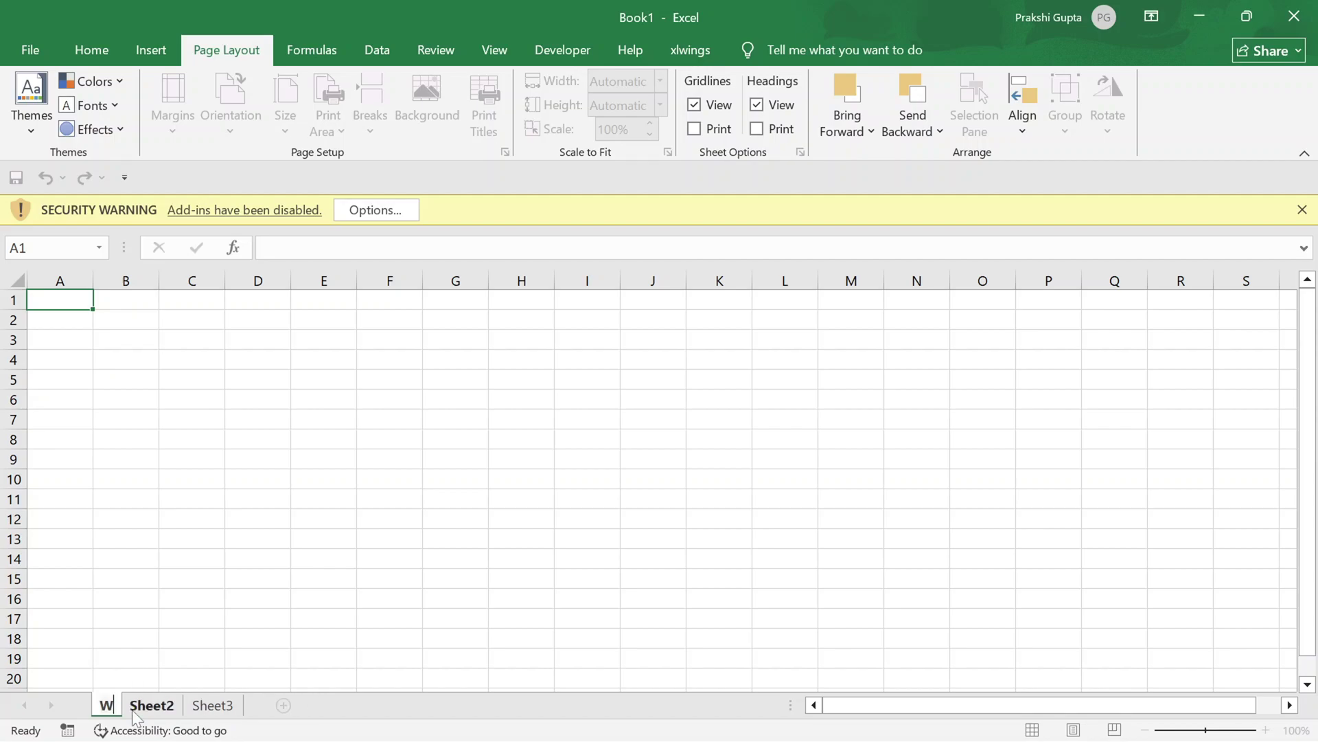
text(orksheet)
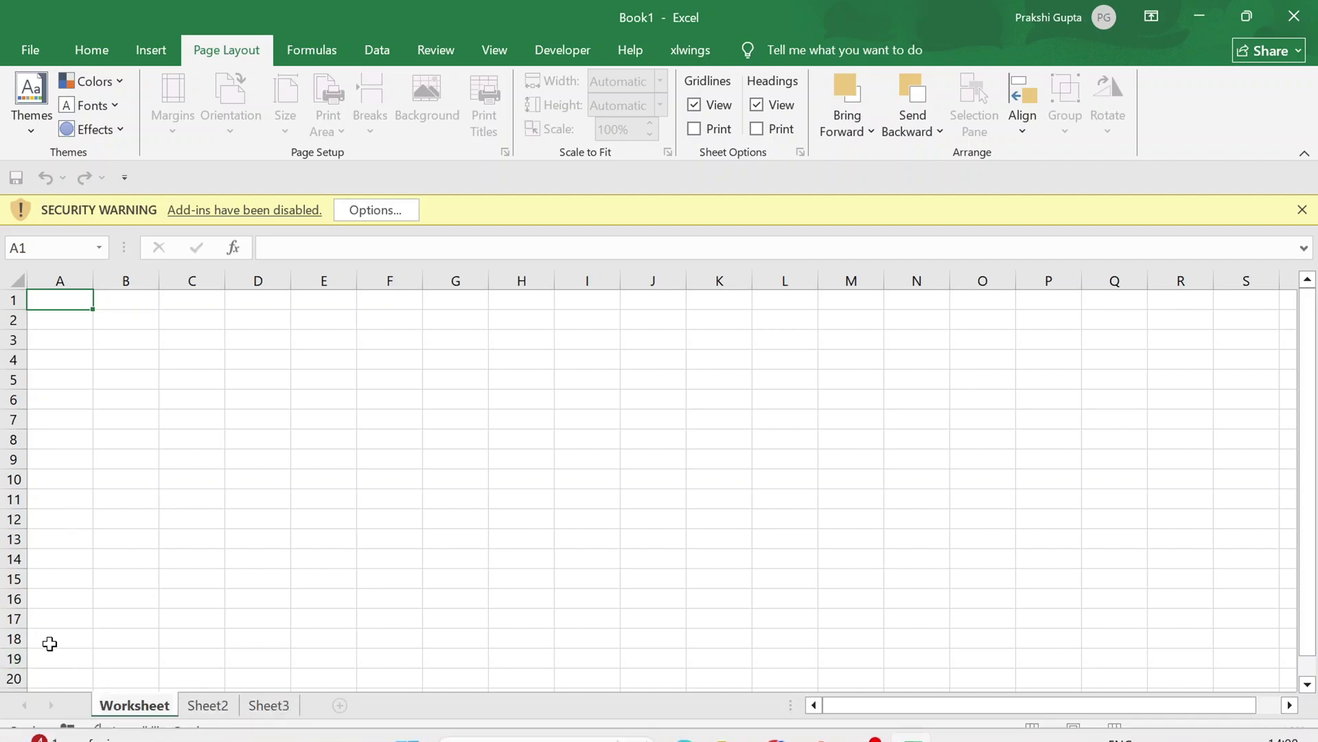
key(Return)
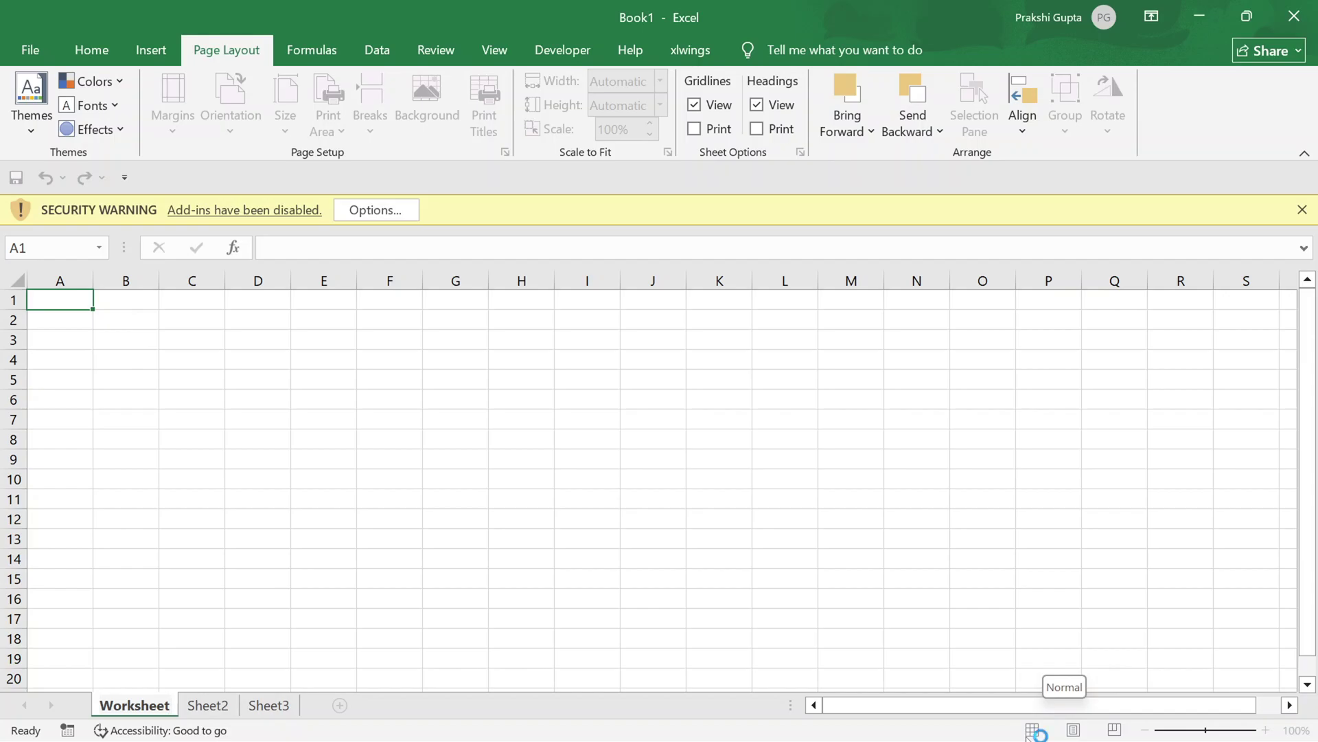
Step: Enter the column headings name, class, age and phone in cells A1 to D1
click(49, 298)
text(name)
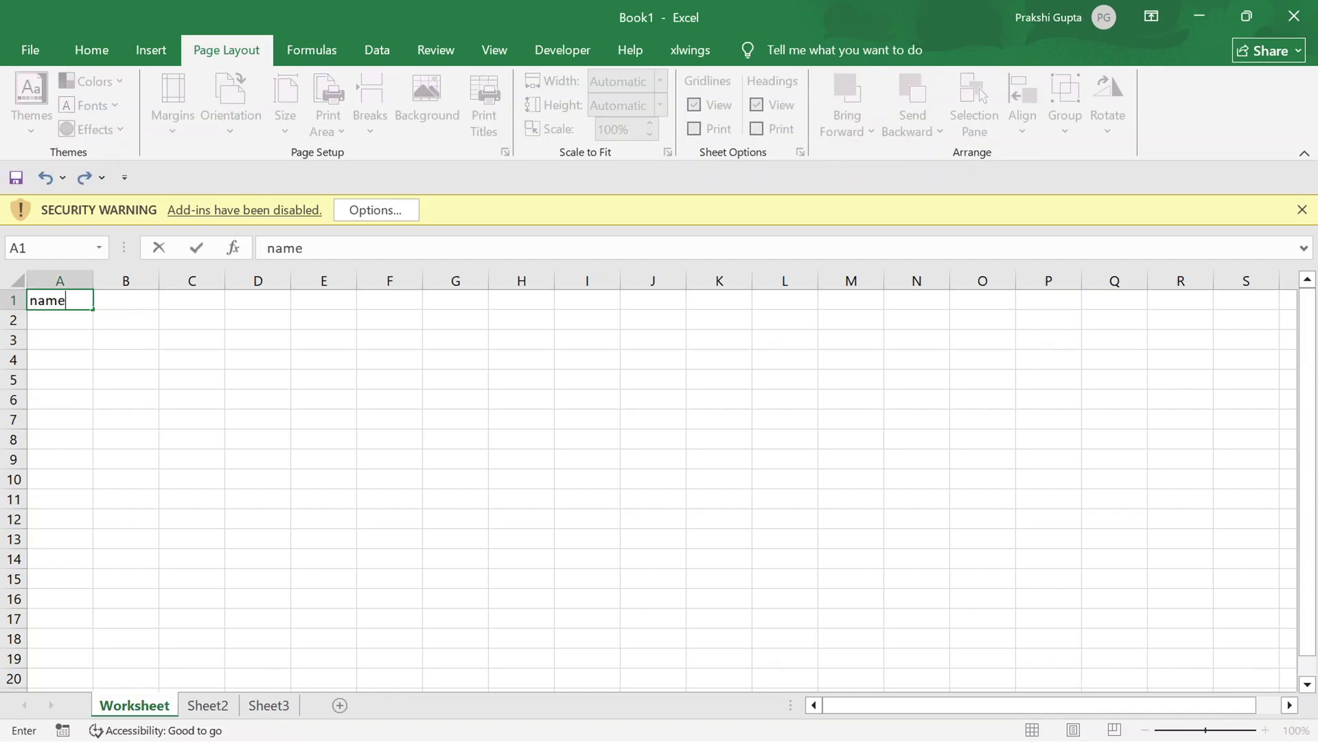
key(Tab)
text(class)
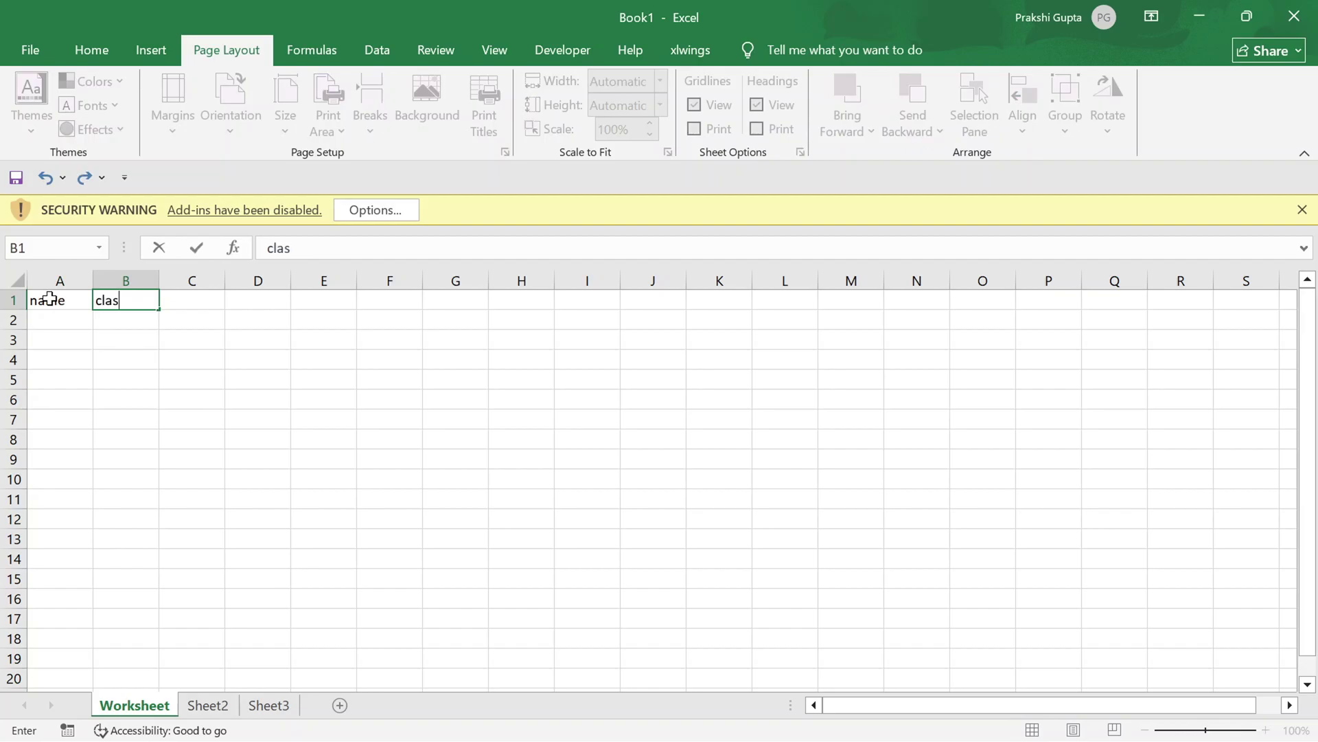
key(Tab)
text(age)
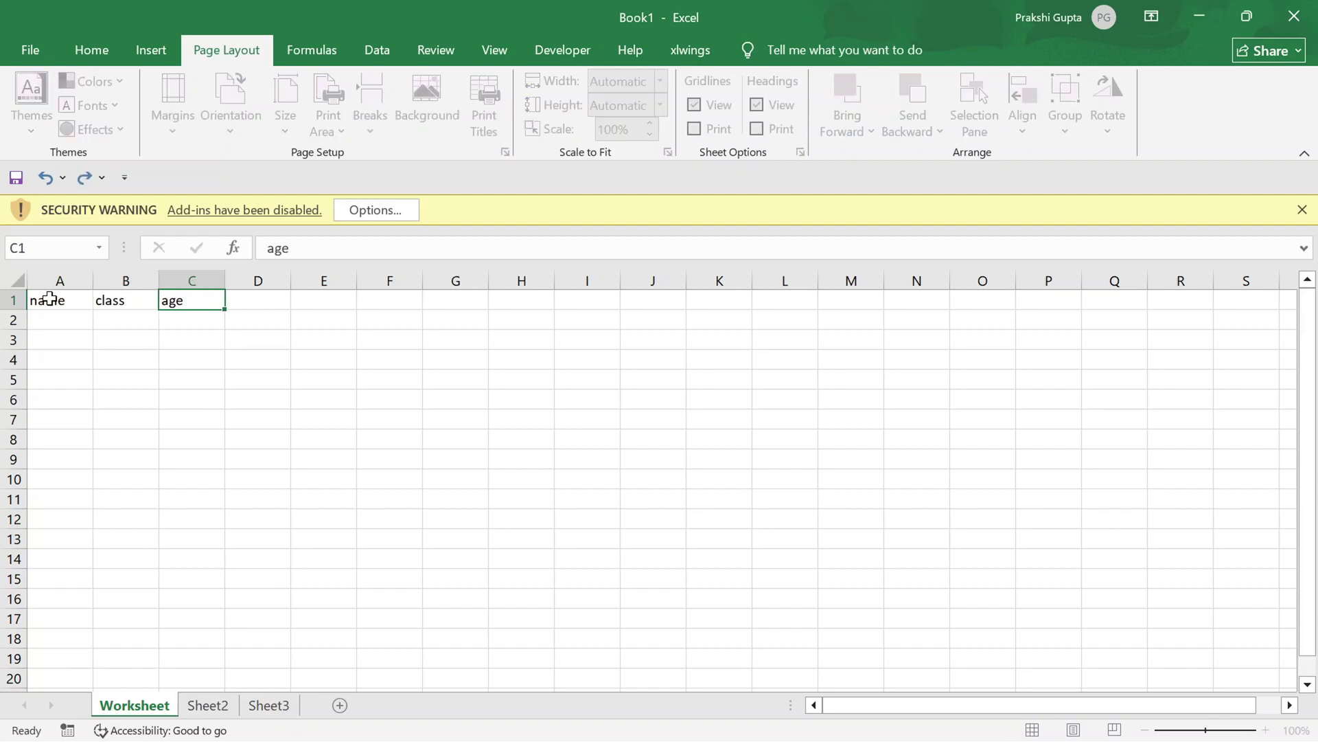
key(Tab)
text(p)
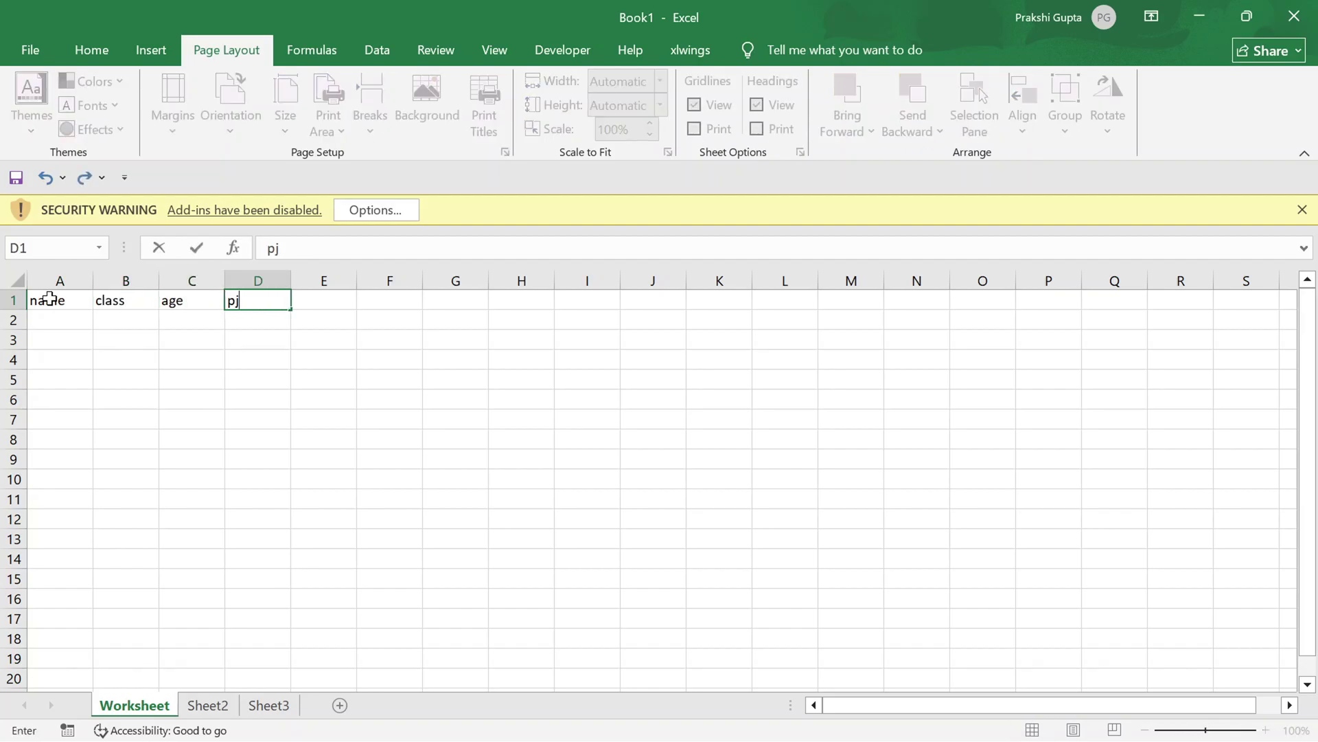
text(hone)
key(Tab)
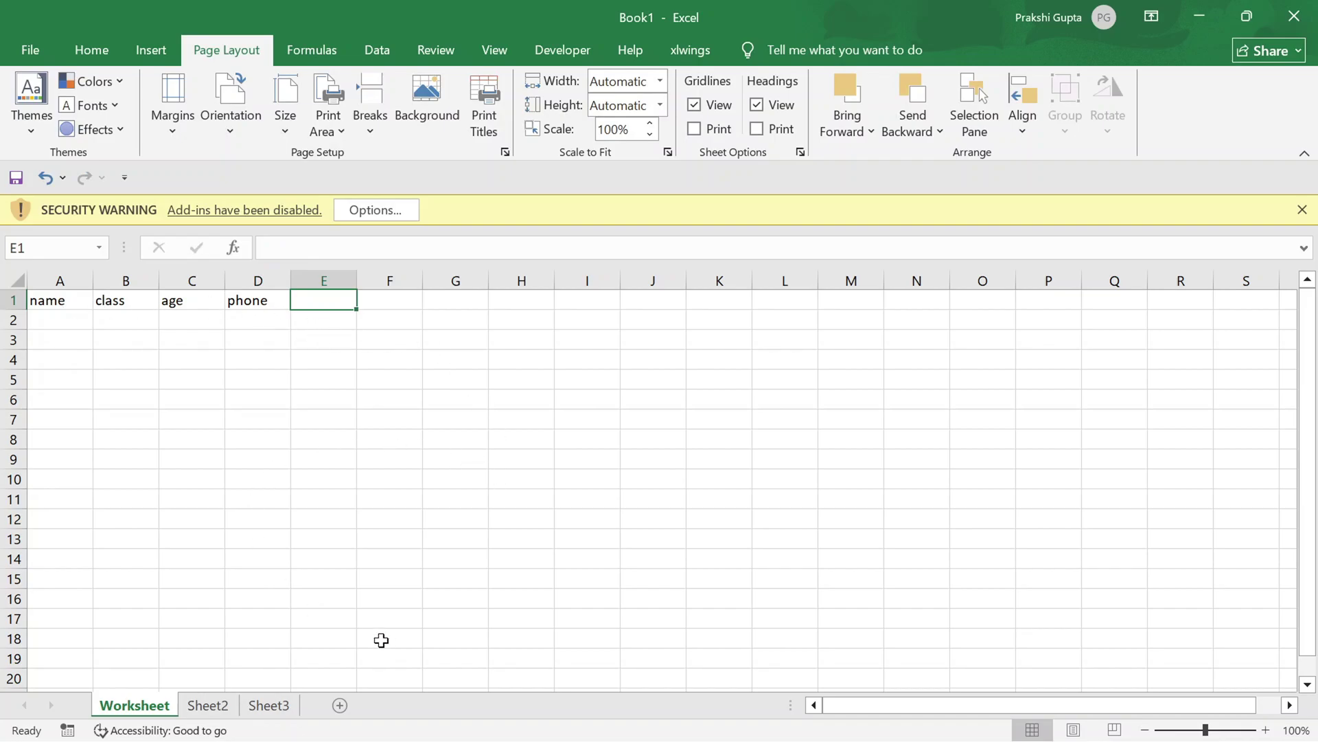
Step: Display the worksheet in Page Layout view and in Page Break Preview
click(1074, 731)
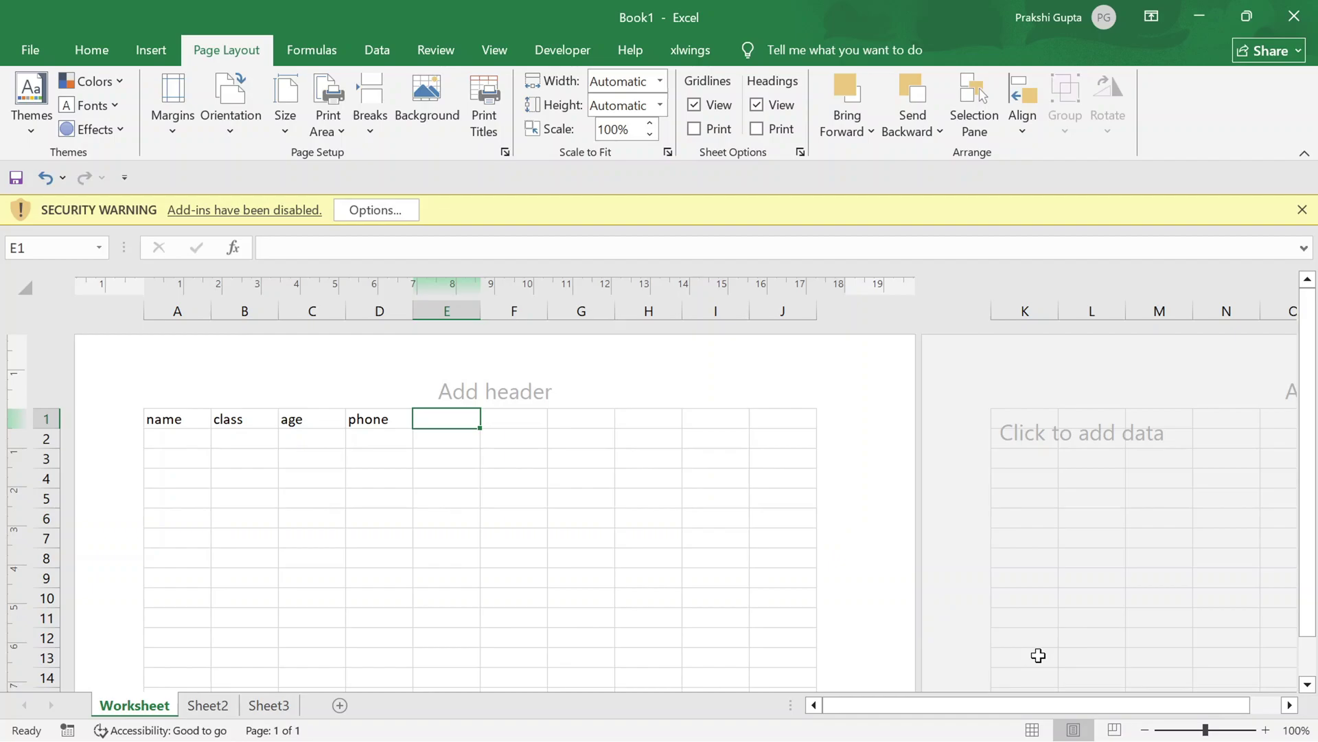
click(1034, 736)
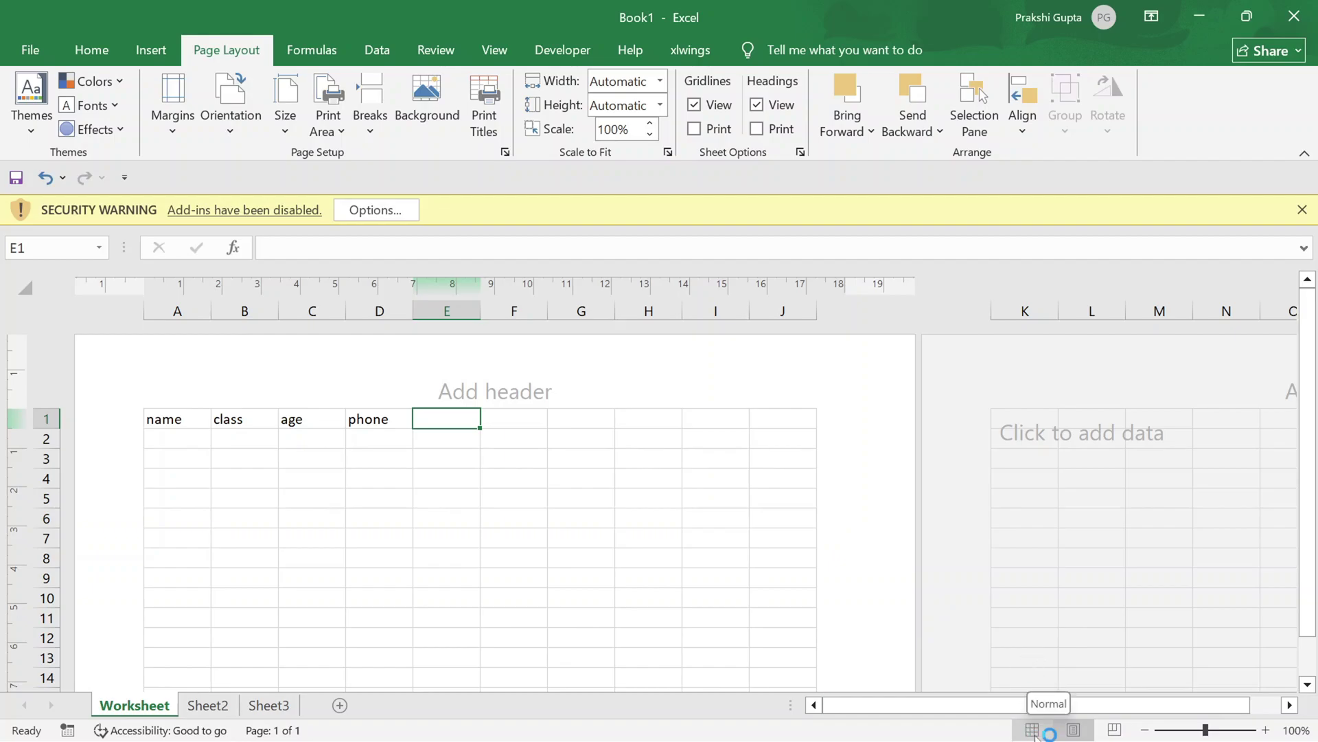
click(1106, 733)
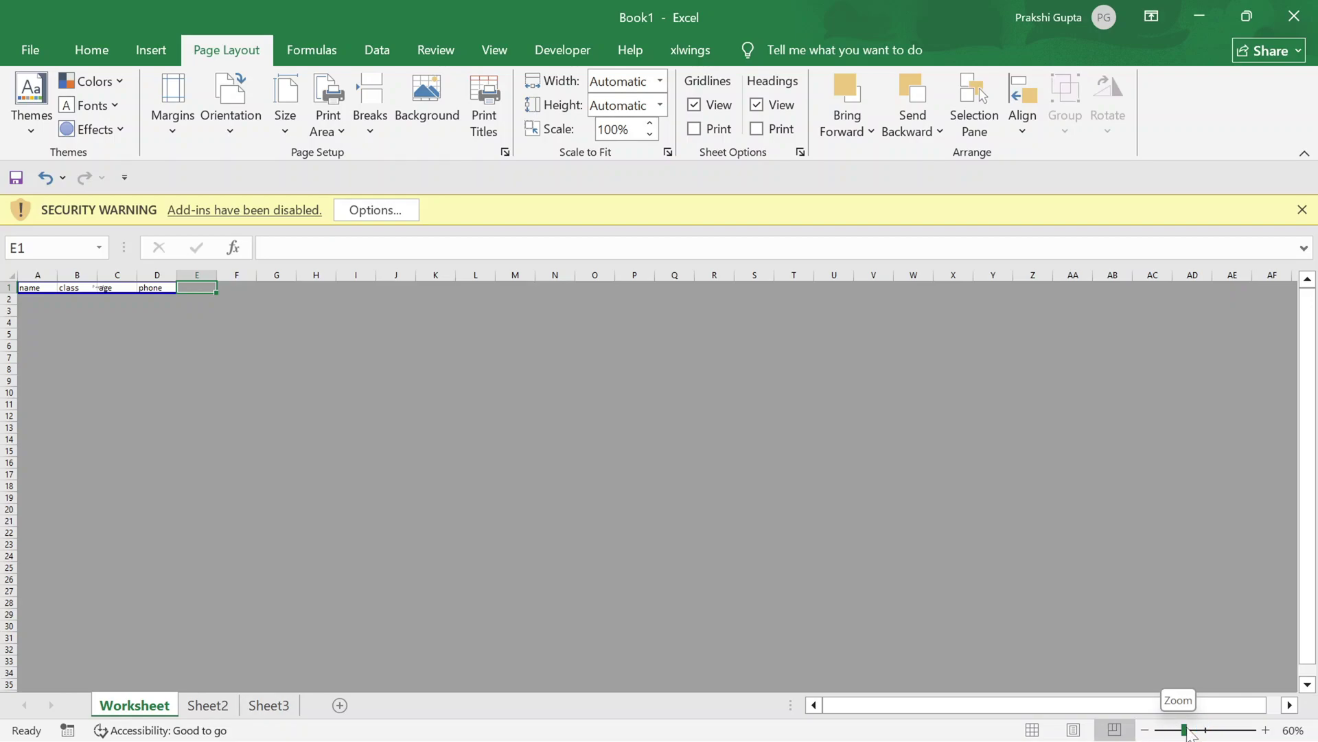
Step: Zoom the page break preview in to 274% and back to 100%, and return to Normal view
drag(1192, 734, 1242, 735)
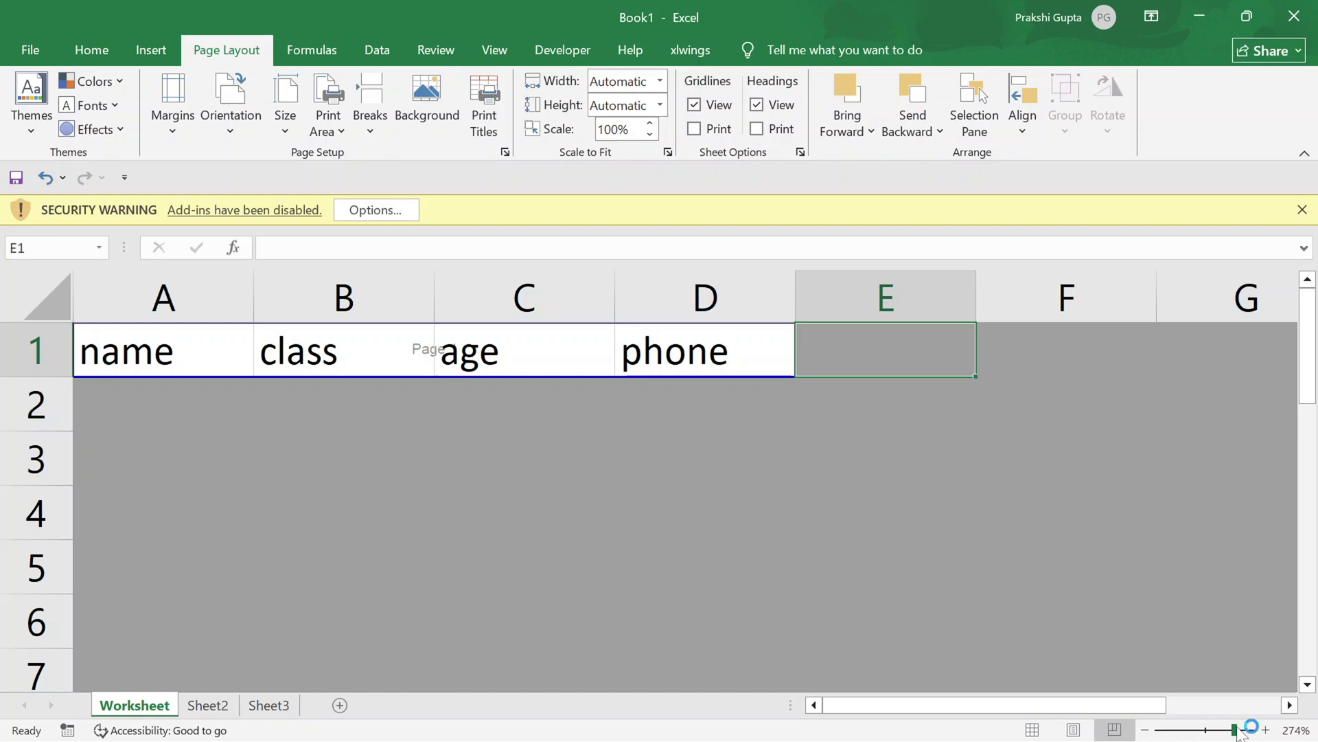
drag(1241, 733, 1214, 735)
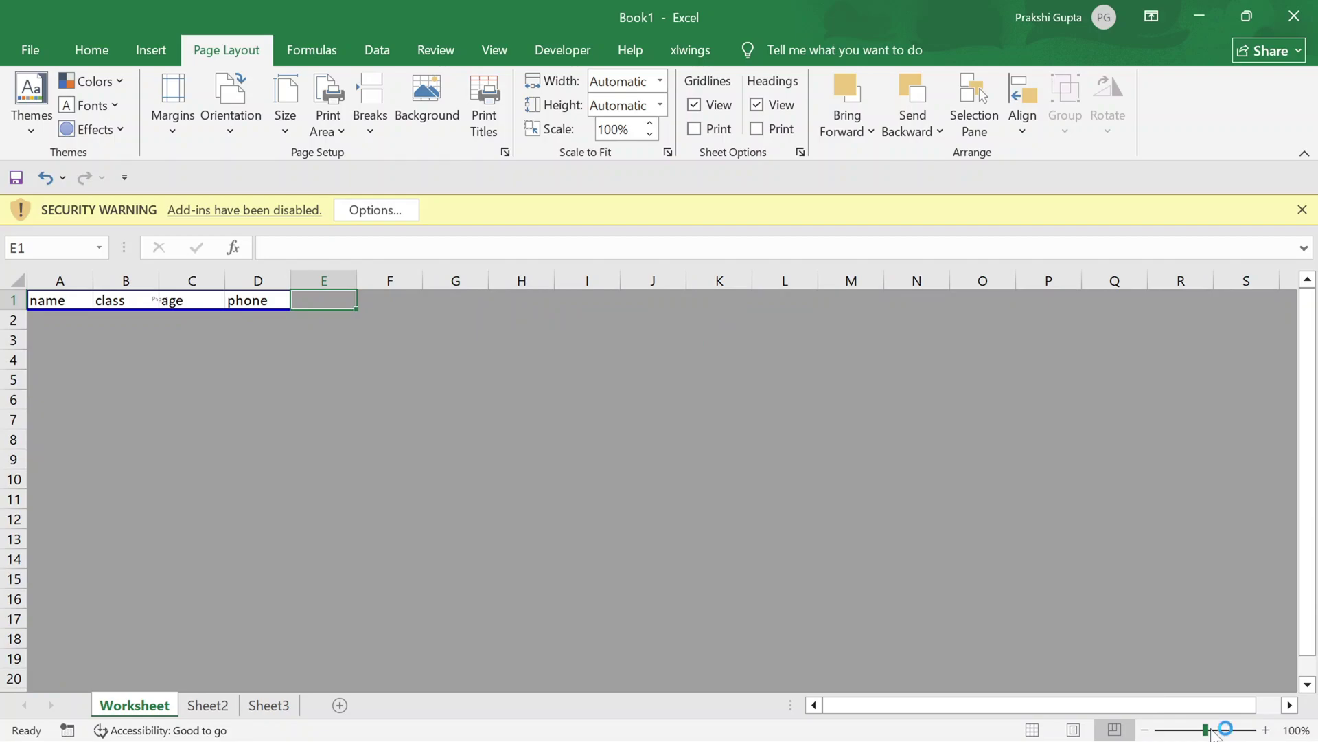
click(1034, 730)
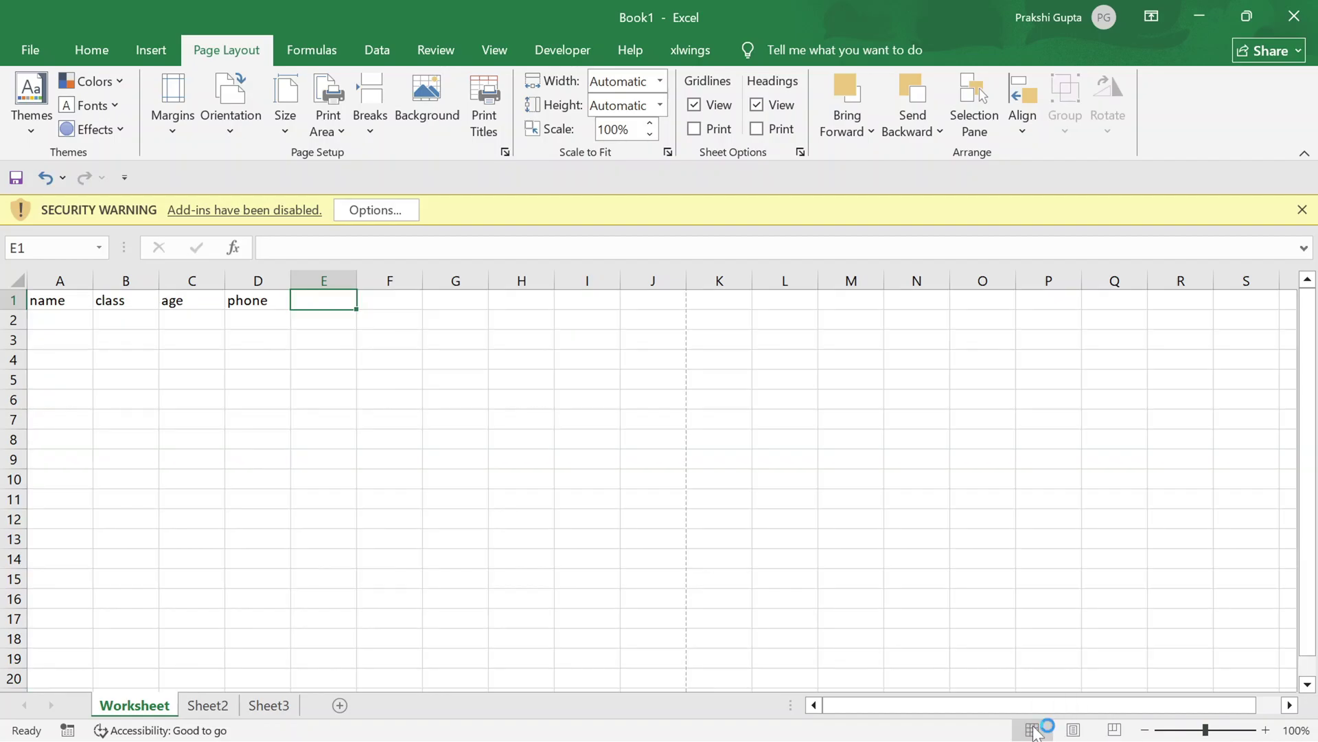
mouse_move(1178, 738)
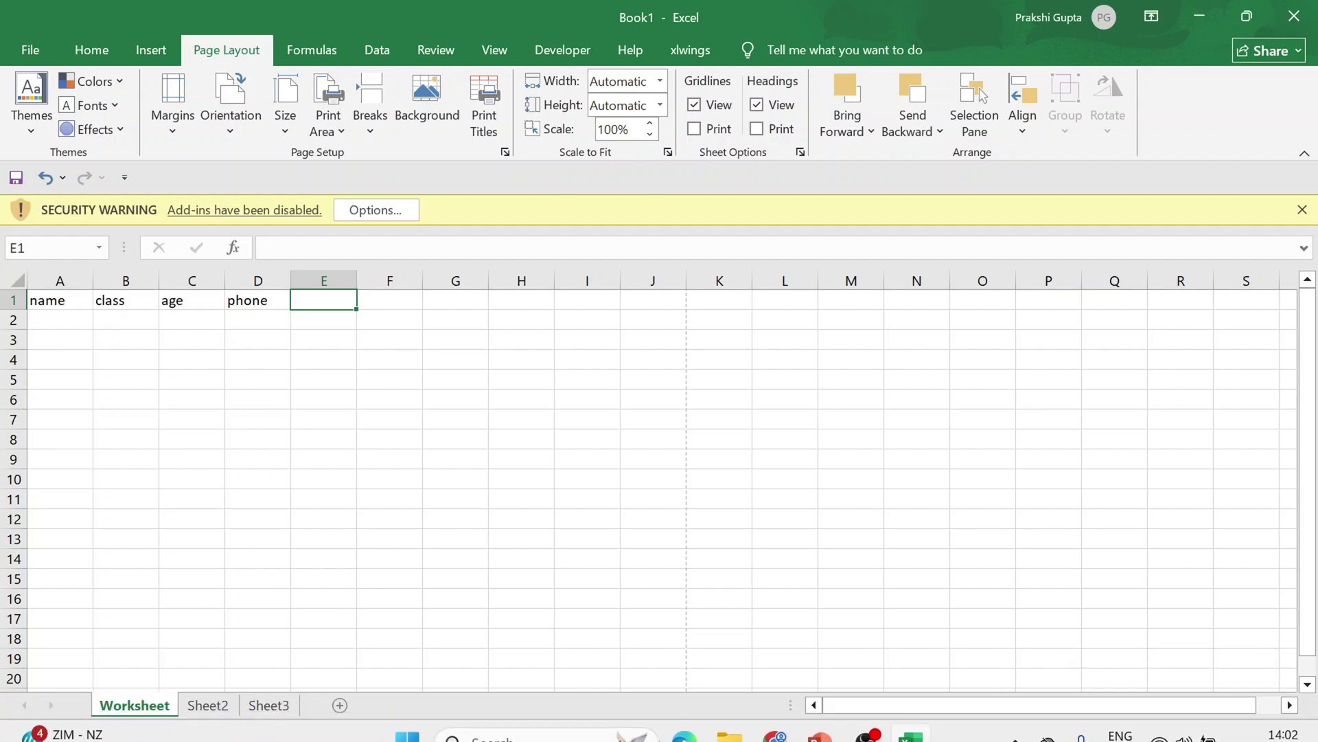
click(94, 53)
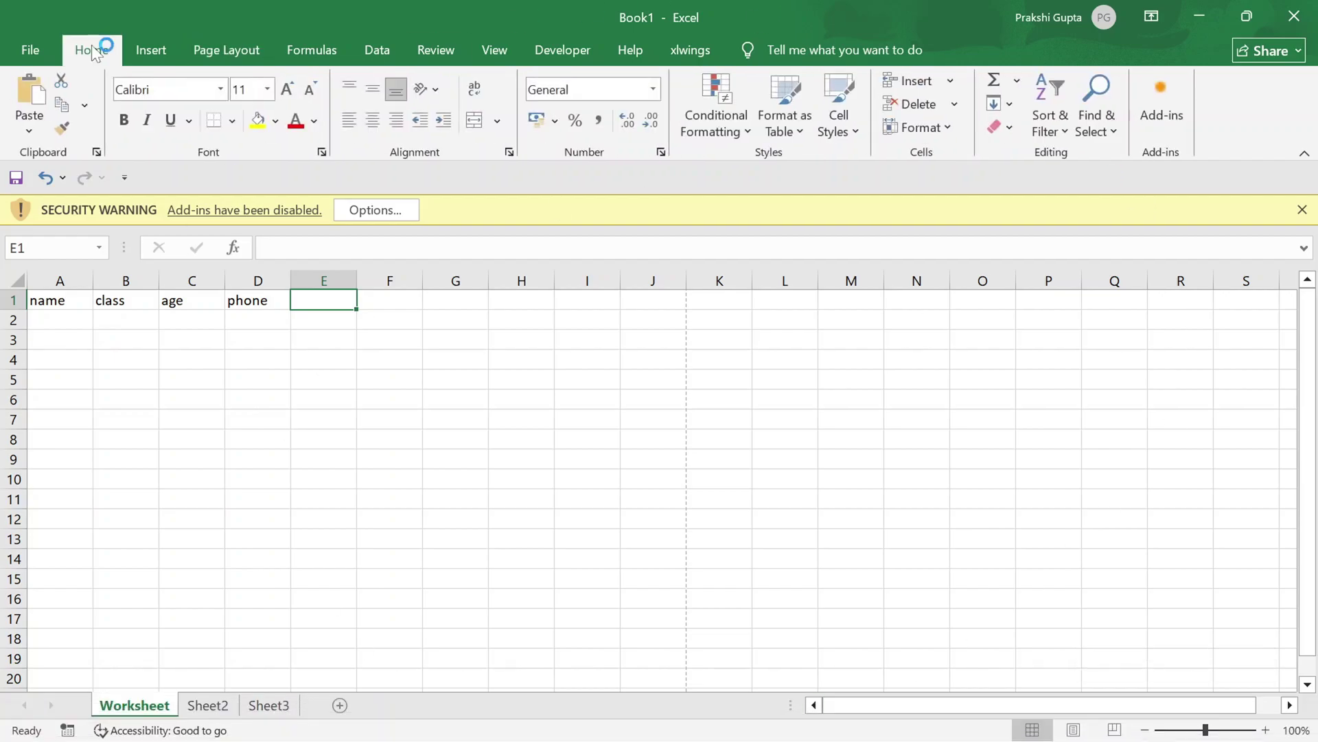